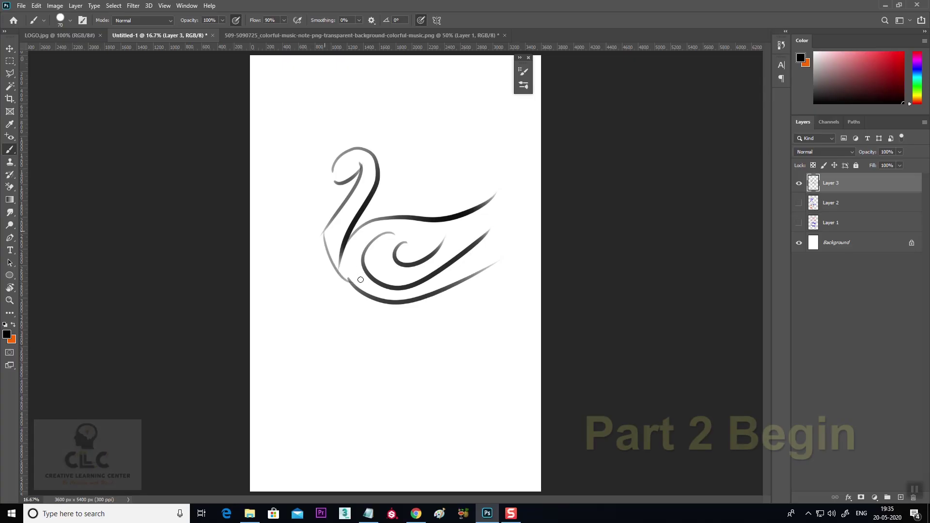
Brush a stroke on Layer 3 that extends the swan's left neck line downward.
drag(326, 232, 344, 271)
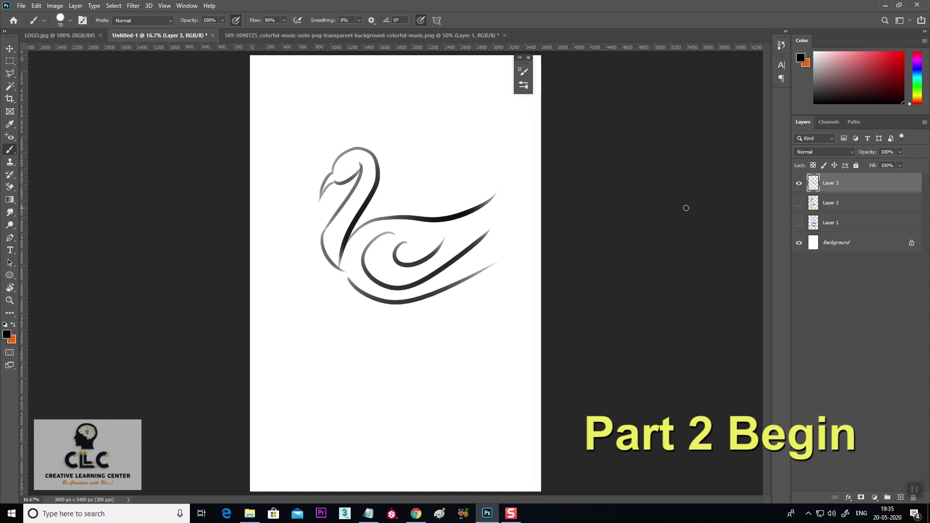
Select a rectangle around the swan drawing and hide the white Background layer.
click(10, 61)
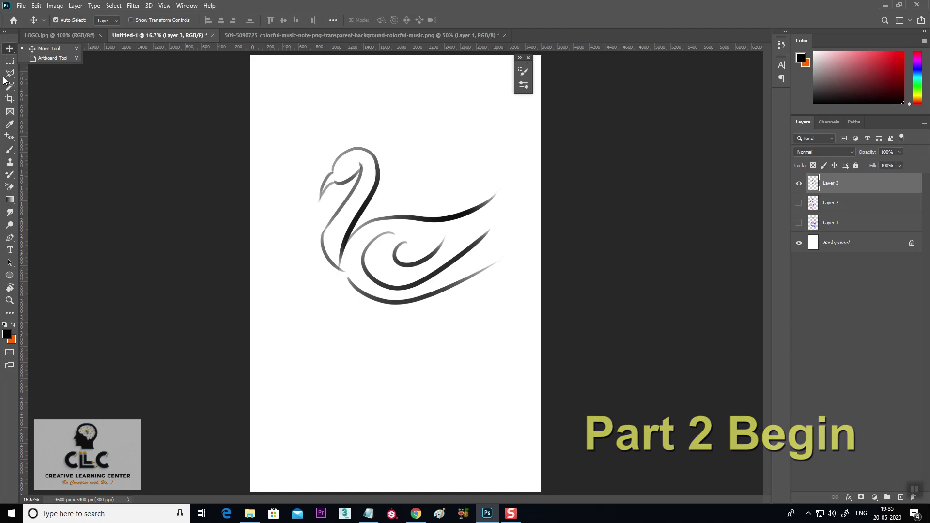
drag(303, 130, 514, 315)
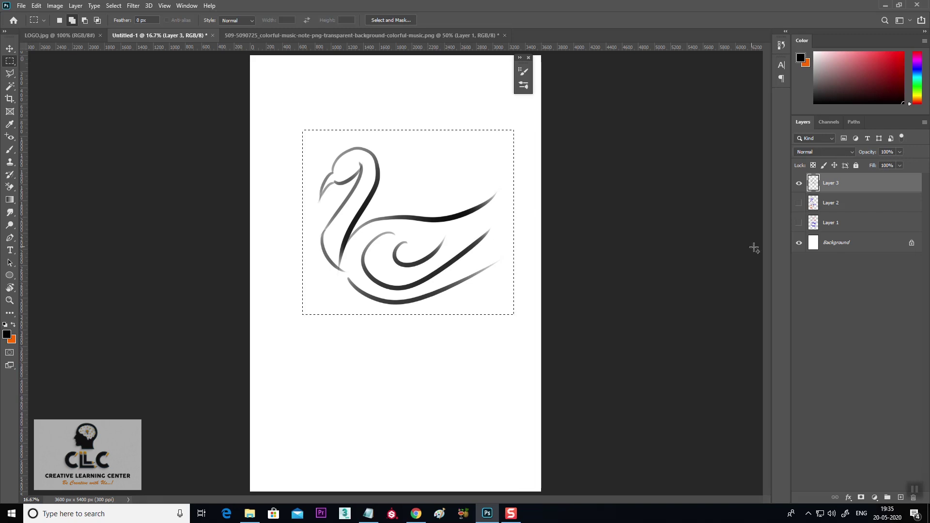
click(799, 242)
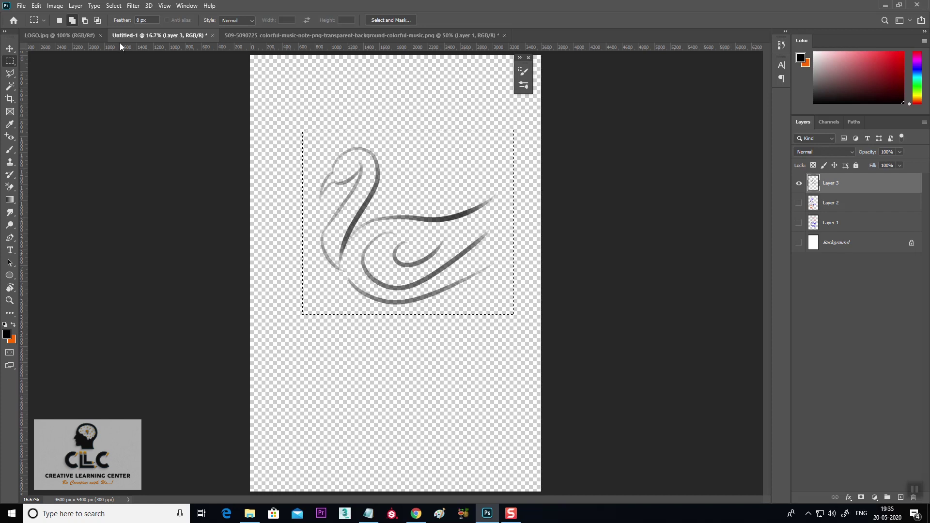
Define the selected swan as a new brush preset named peacock.
click(37, 5)
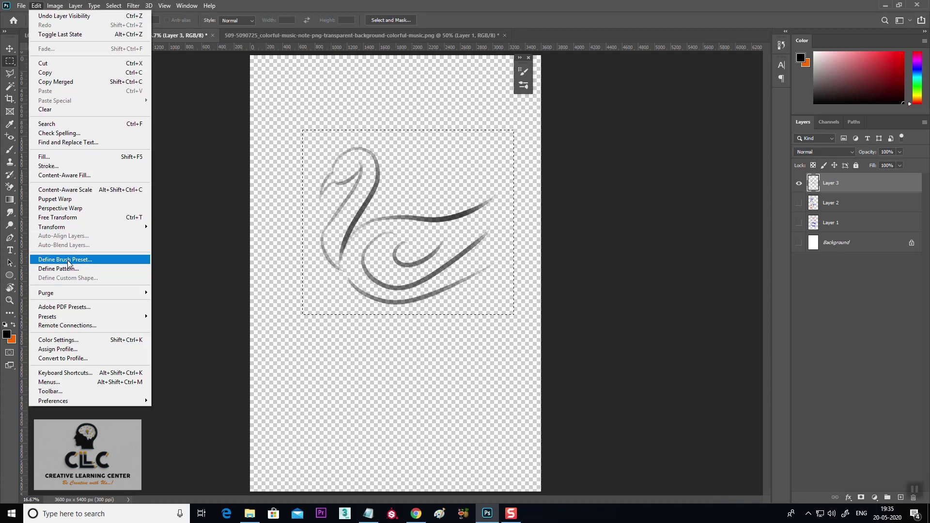
click(68, 260)
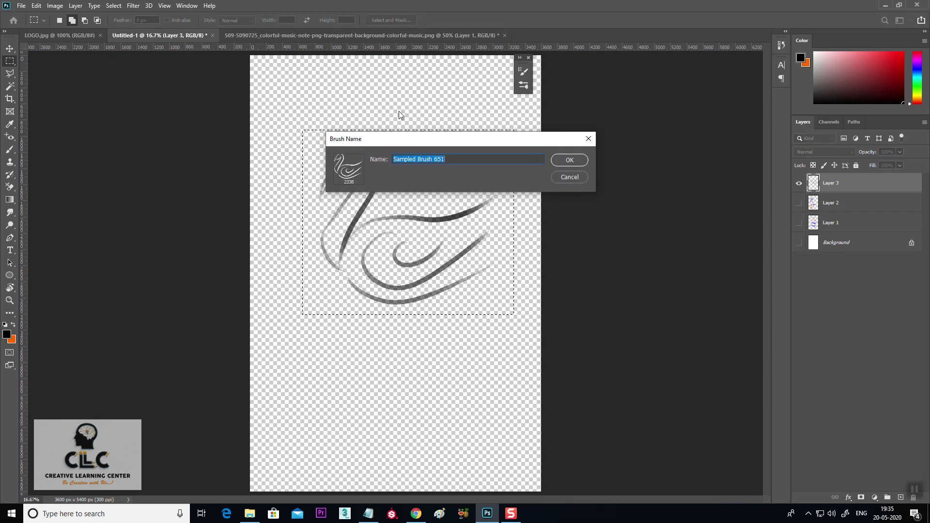
text(pe)
text(cock)
Confirm the peacock brush name, hide Layer 3 and add a new empty Layer 4.
key(Return)
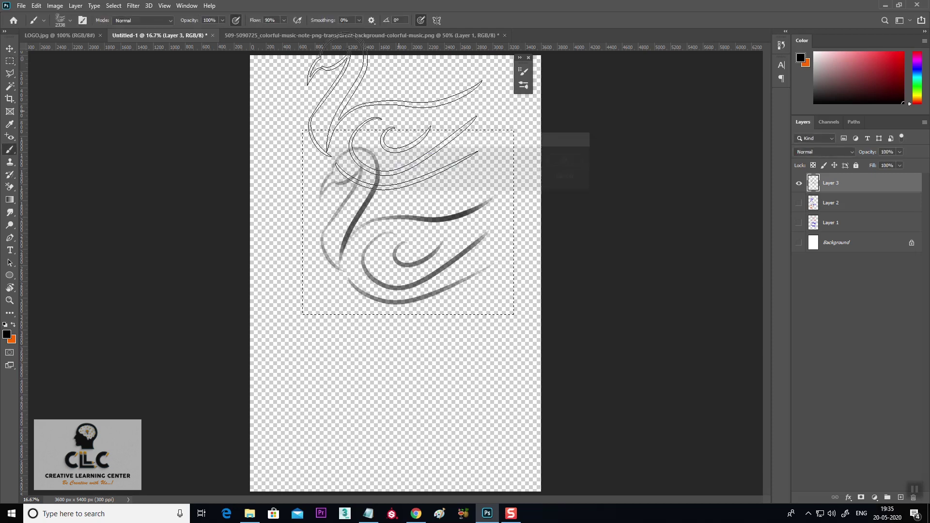
click(10, 49)
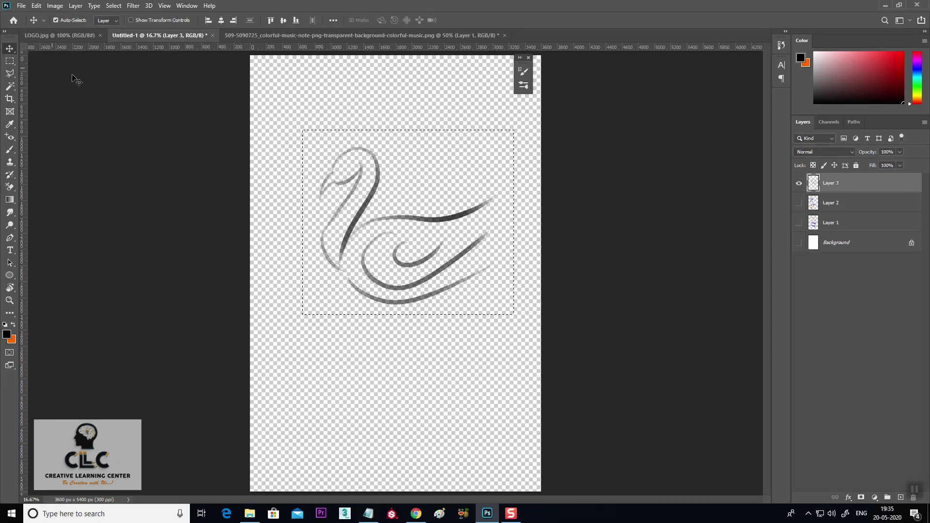
click(799, 184)
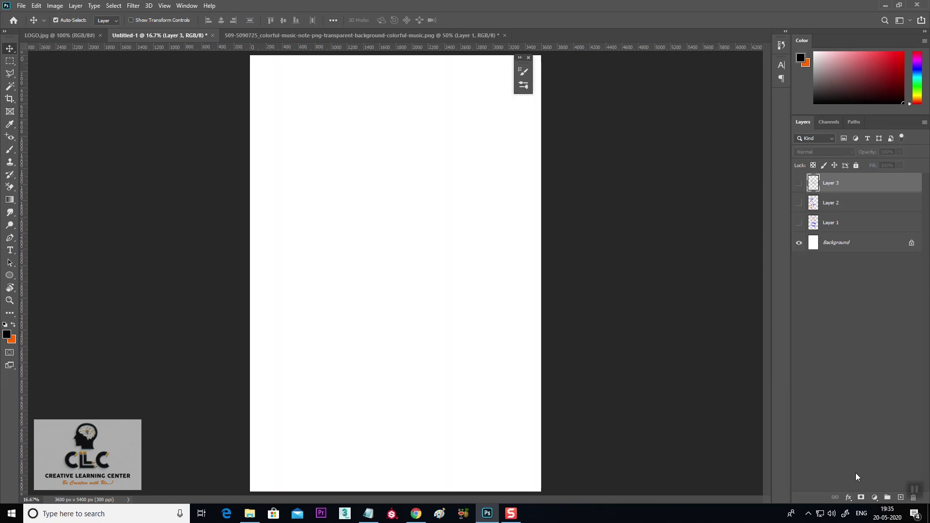
click(898, 497)
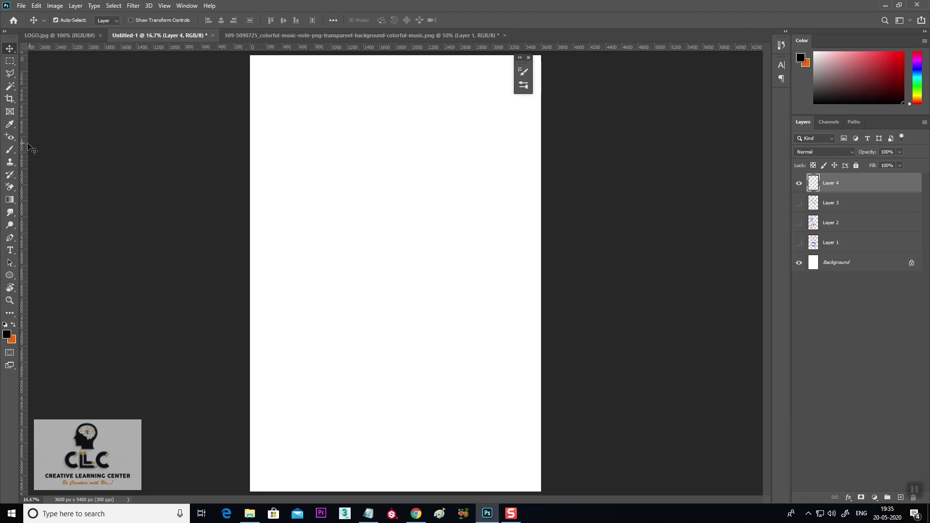
Choose the peacock preset for the Brush tool and briefly check its Brush Settings.
key(b)
click(66, 24)
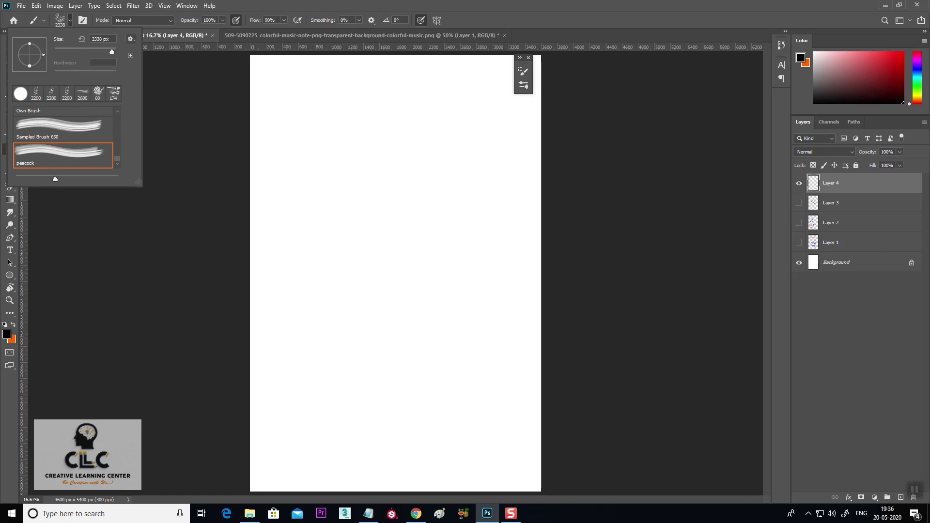
click(293, 7)
click(83, 20)
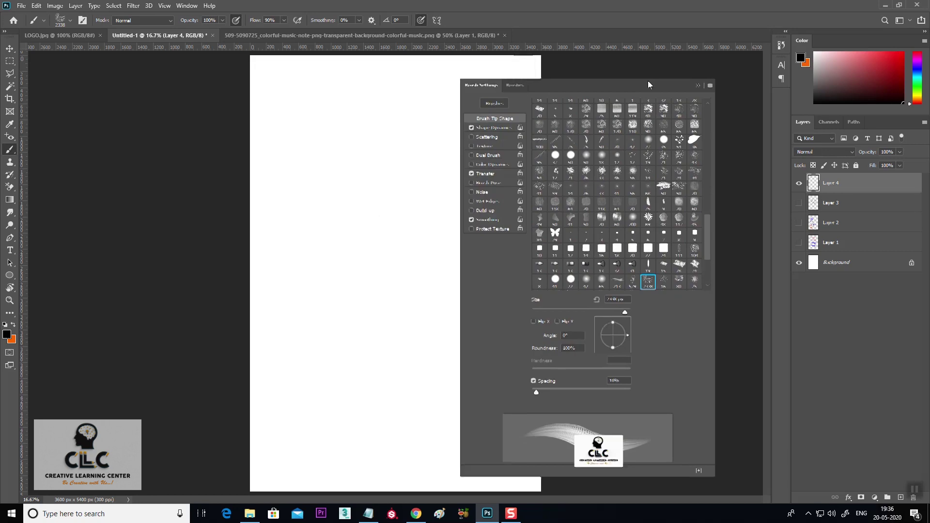
drag(446, 66, 677, 63)
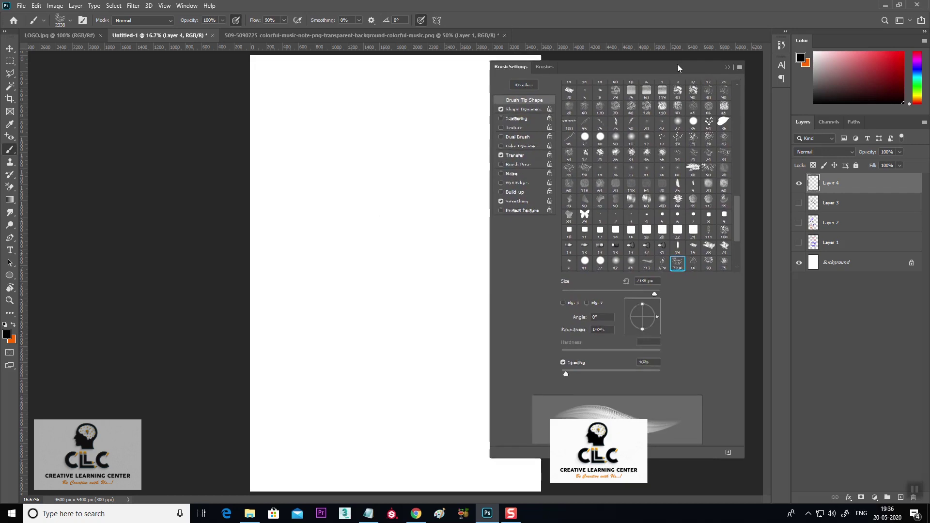
click(542, 66)
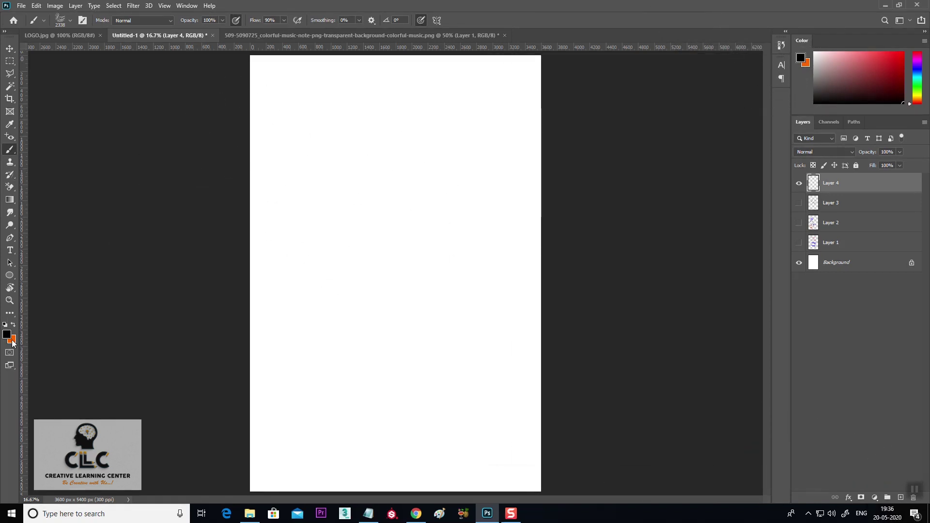
Set the foreground colour to red, stamp test swans, then undo them all.
click(8, 335)
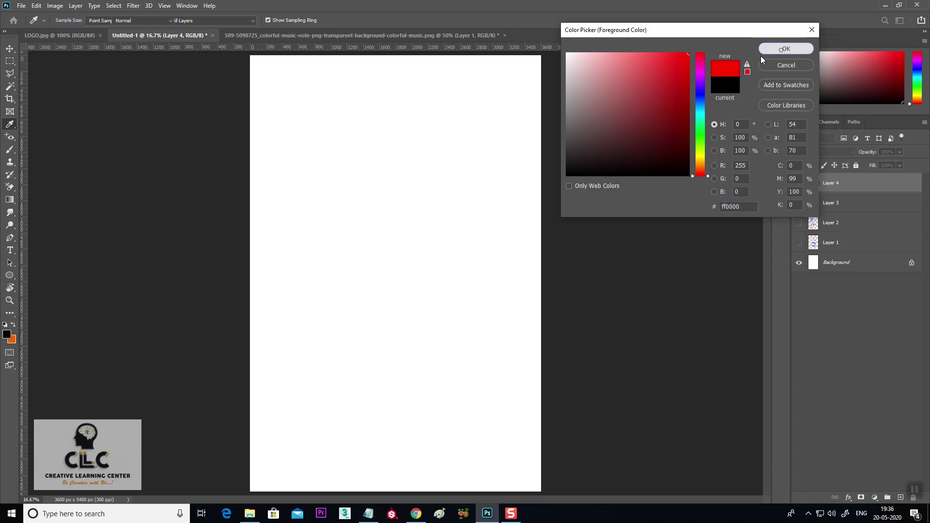
click(765, 50)
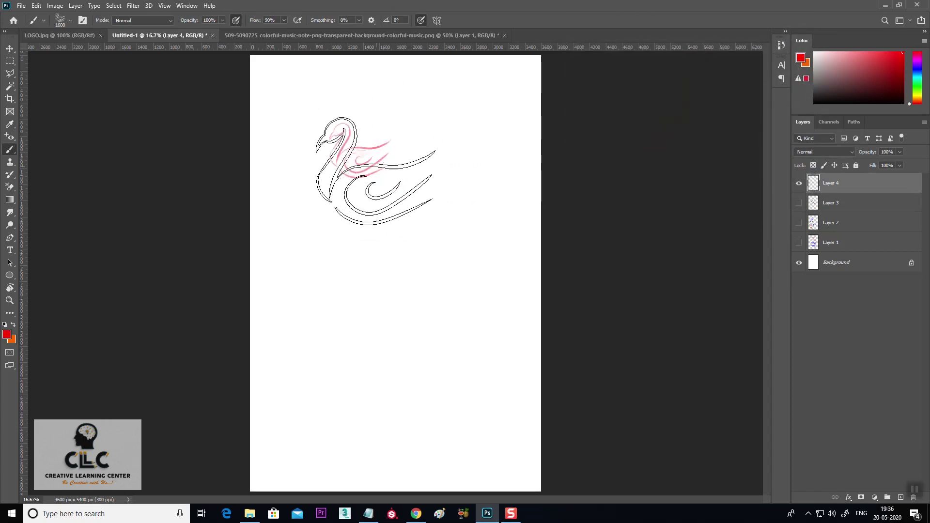
mouse_move(375, 171)
mouse_down()
mouse_move(458, 294)
mouse_move(395, 409)
mouse_move(395, 363)
mouse_move(474, 373)
mouse_up()
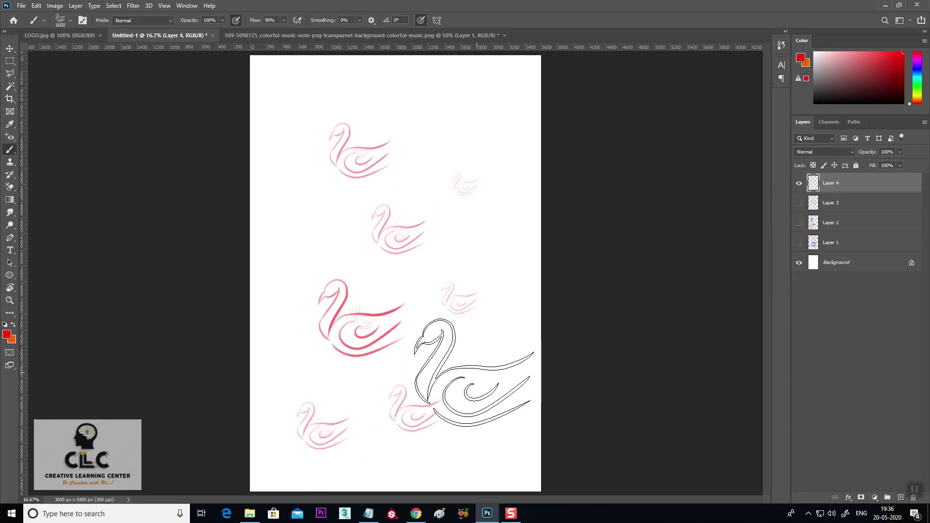
key(ctrl)
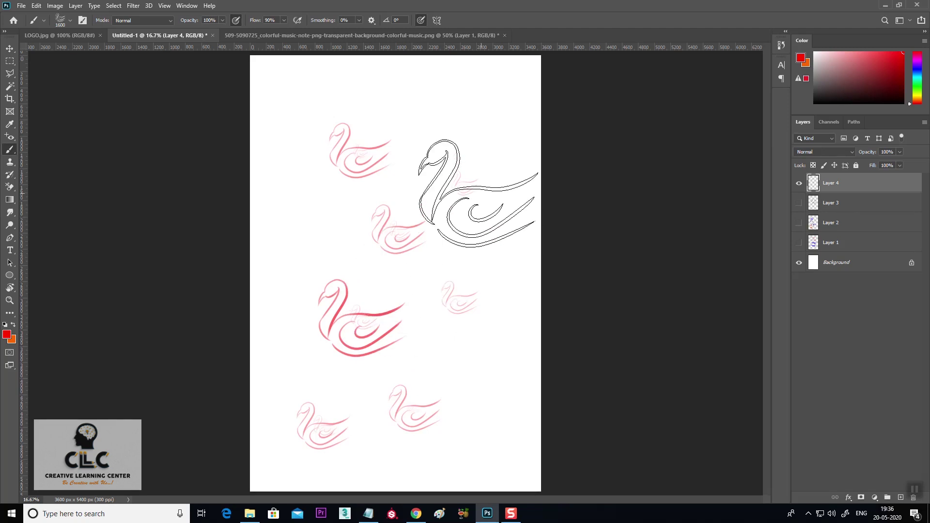
key(ctrl+z)
key(ctrl+z)
key(ctrl+z)
key(ctrl+z)
key(ctrl+z)
key(ctrl+z)
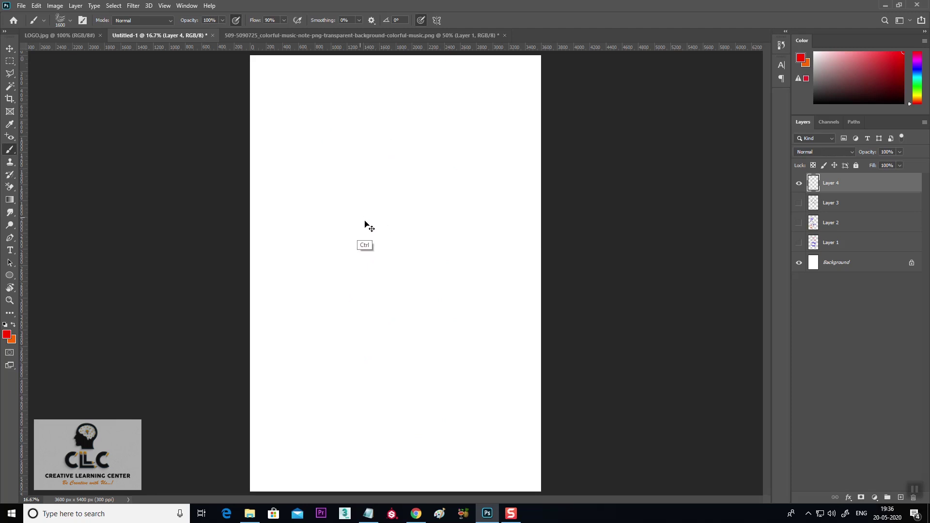
Enable Shape Dynamics and stamp three red swans across the canvas.
click(83, 21)
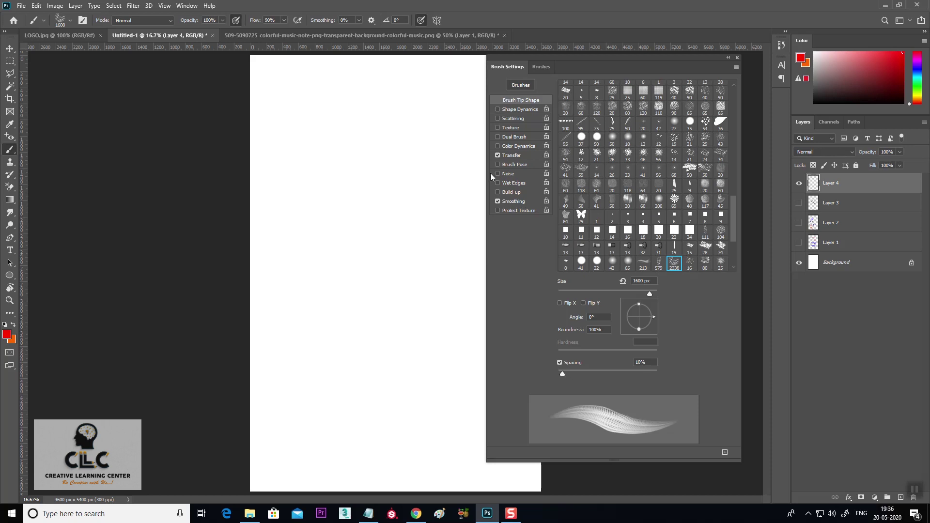
drag(641, 60, 691, 60)
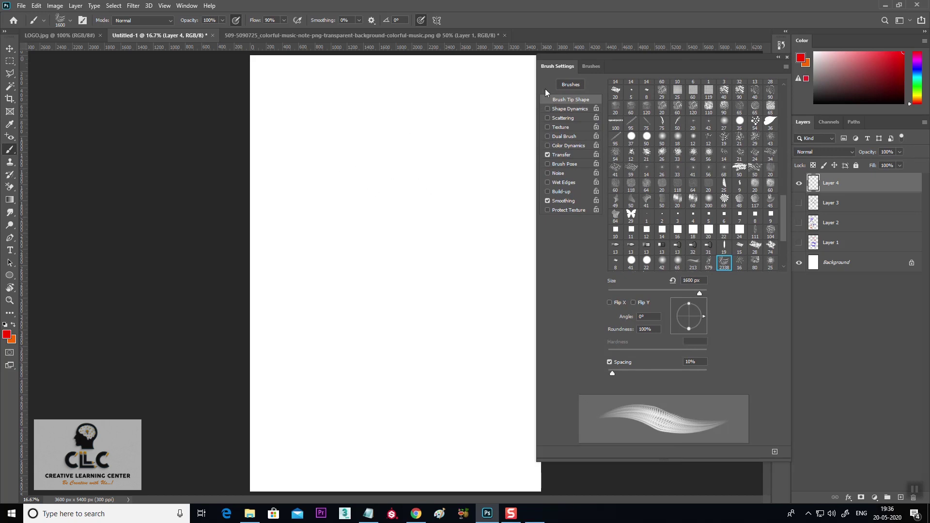
key(super+plus)
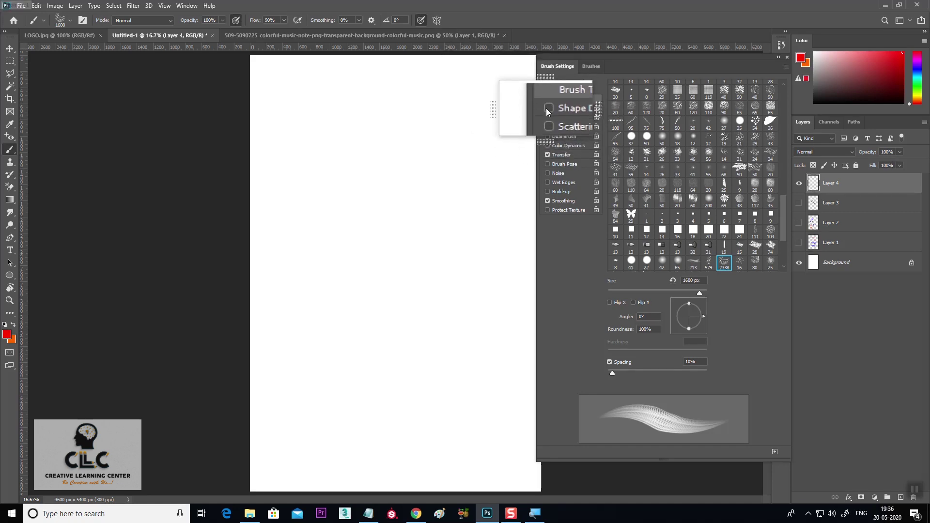
click(358, 157)
click(375, 303)
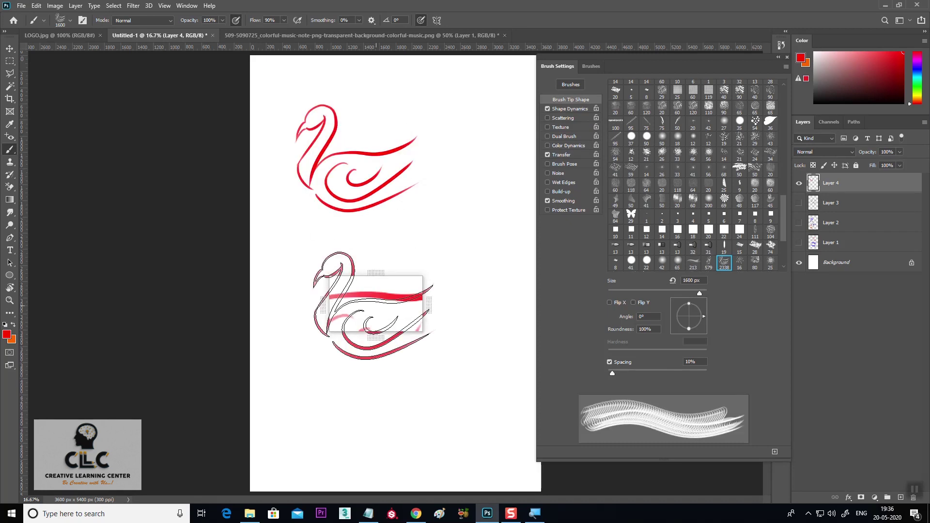
click(482, 223)
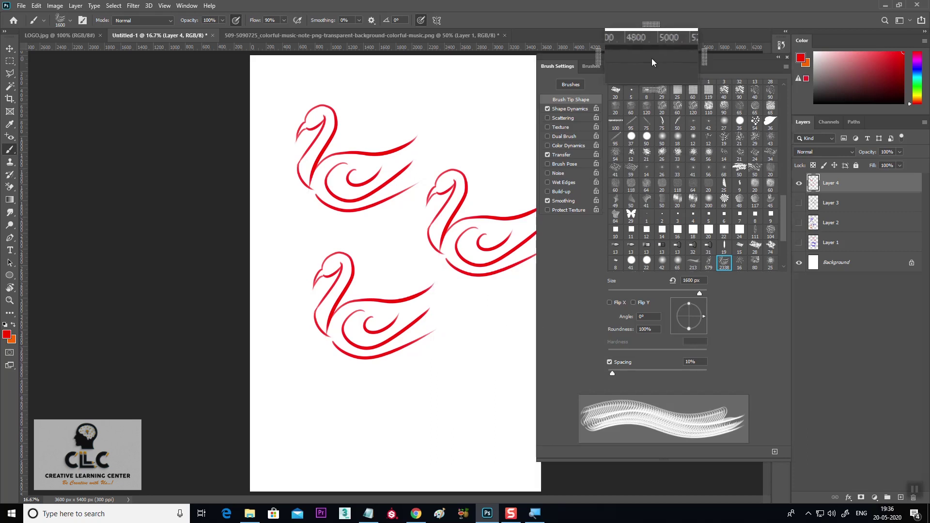
Rotate the brush angle to 172° for a bottom swan, then to 28°.
drag(652, 58, 725, 43)
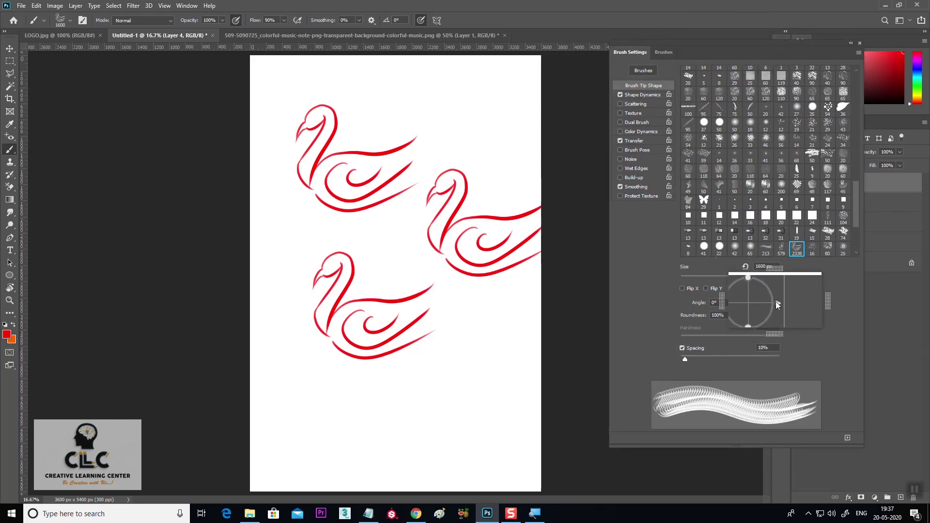
drag(775, 302, 739, 302)
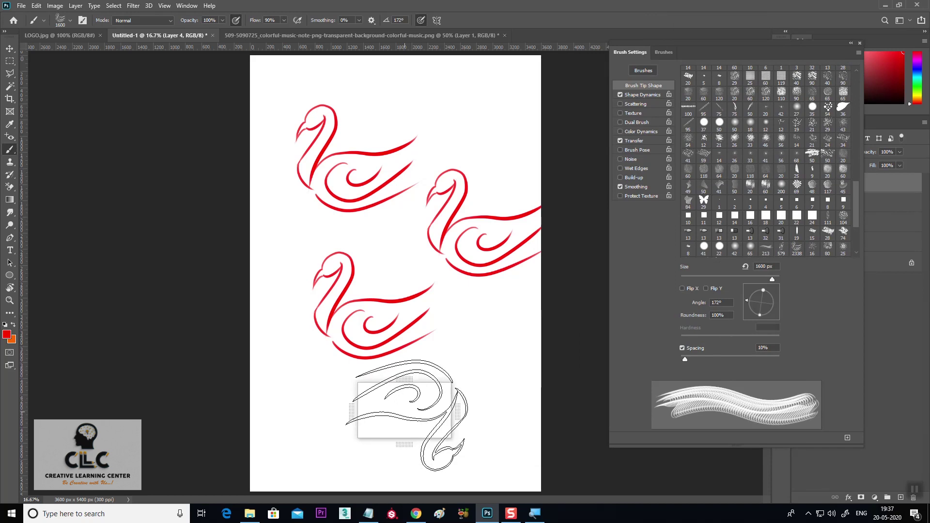
click(431, 418)
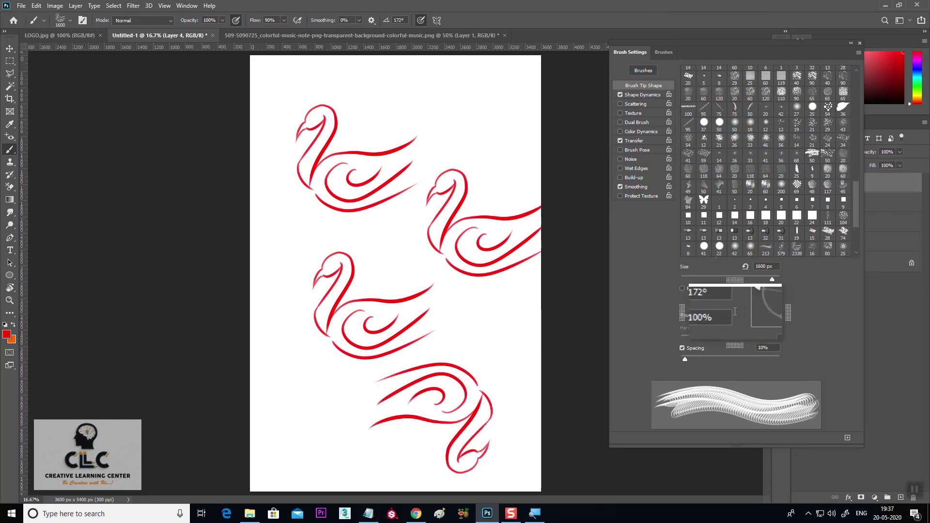
drag(748, 301, 777, 288)
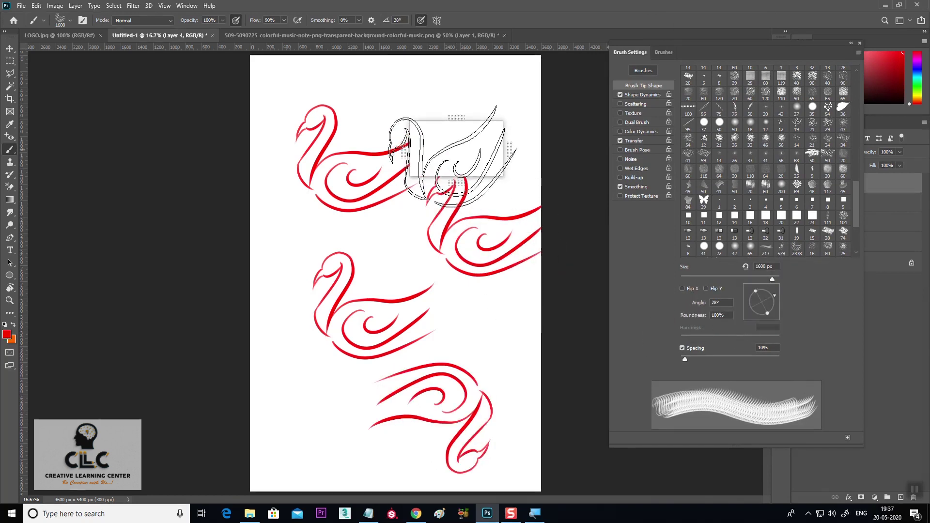
Switch the foreground to magenta and stamp a swan near the top right.
click(10, 339)
click(699, 73)
click(772, 49)
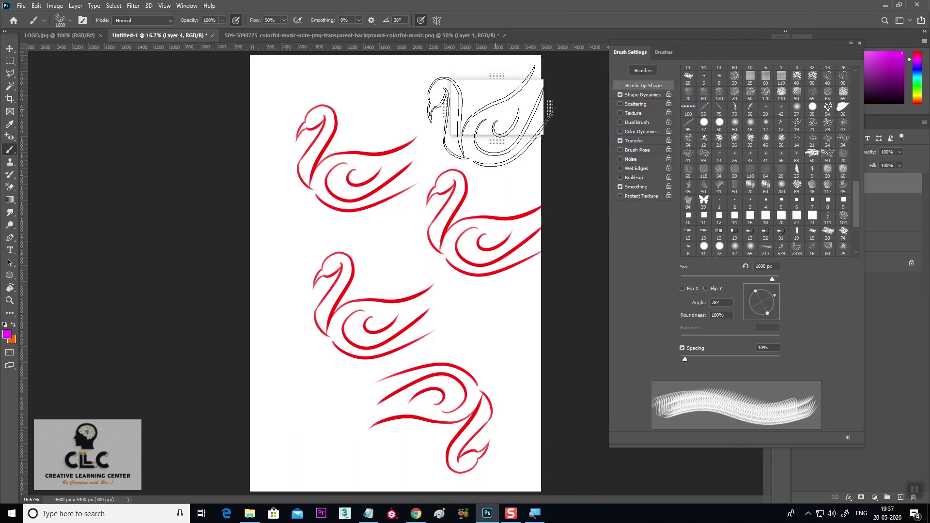
click(473, 119)
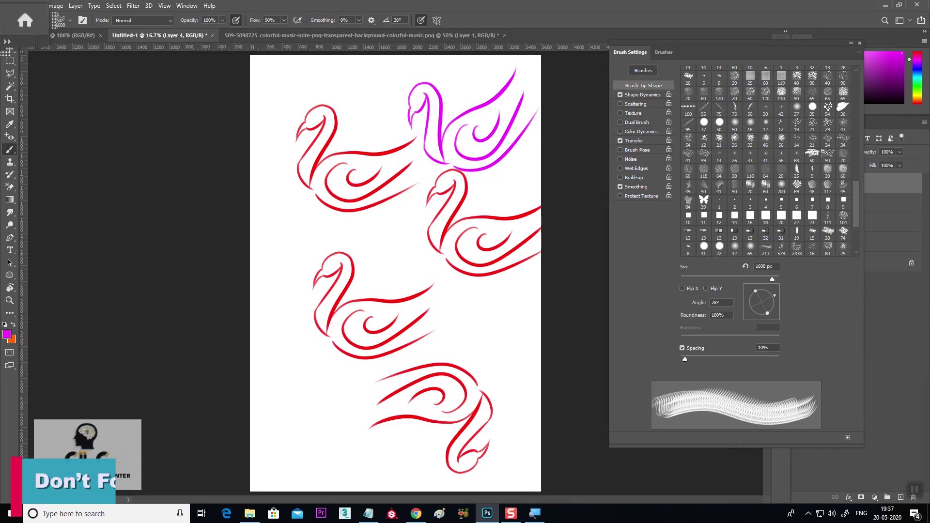
drag(12, 49, 428, 190)
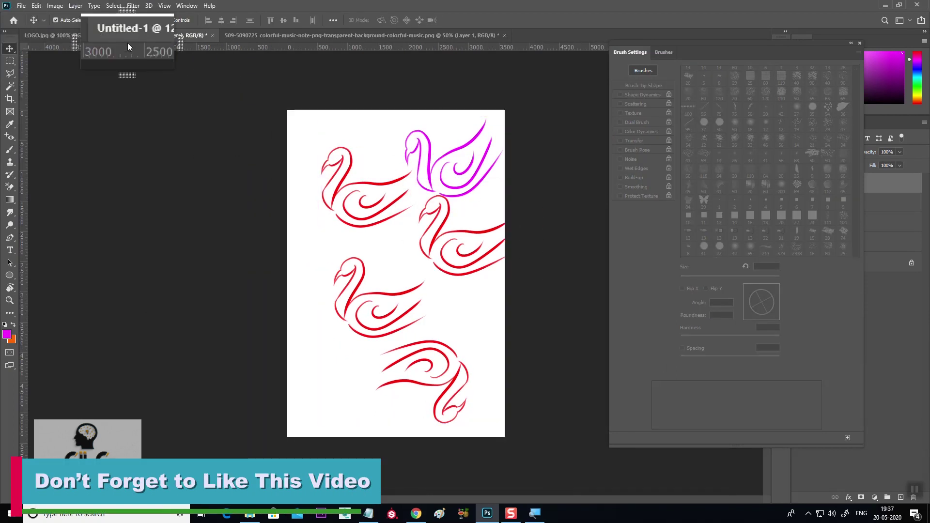
Clear Layer 4 and rotate the canvas 90° clockwise into landscape.
key(ctrl+a)
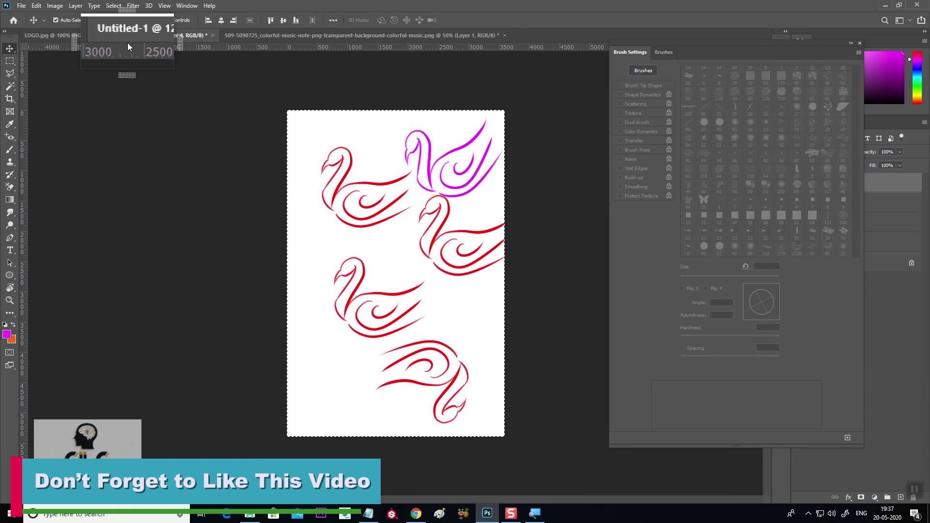
key(Delete)
key(ctrl+d)
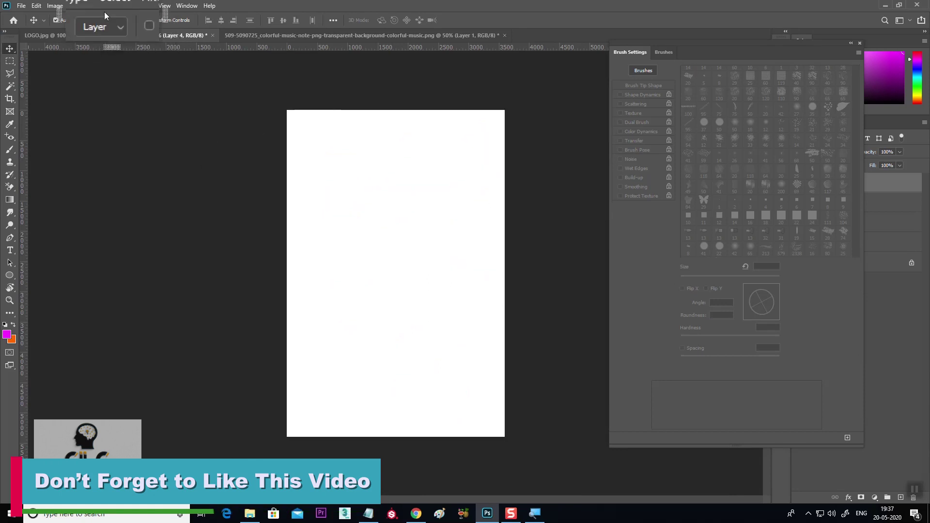
click(55, 6)
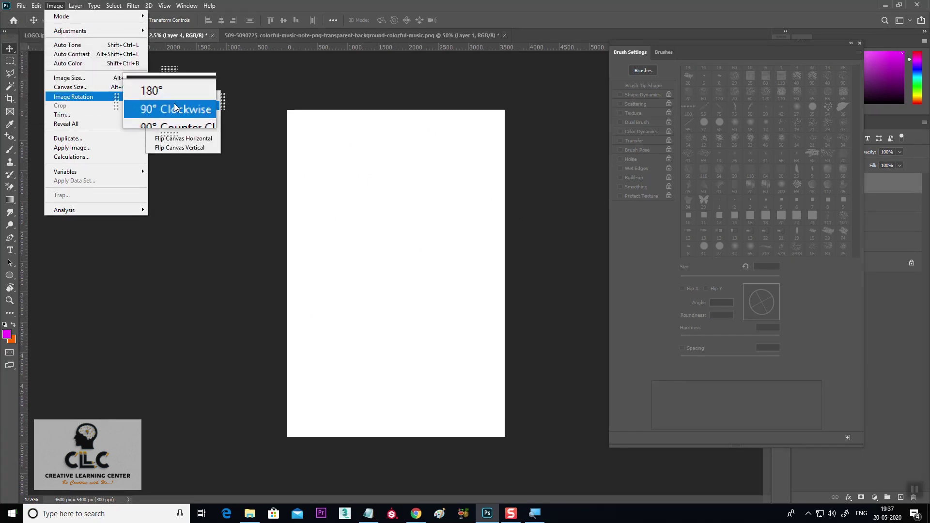
click(167, 110)
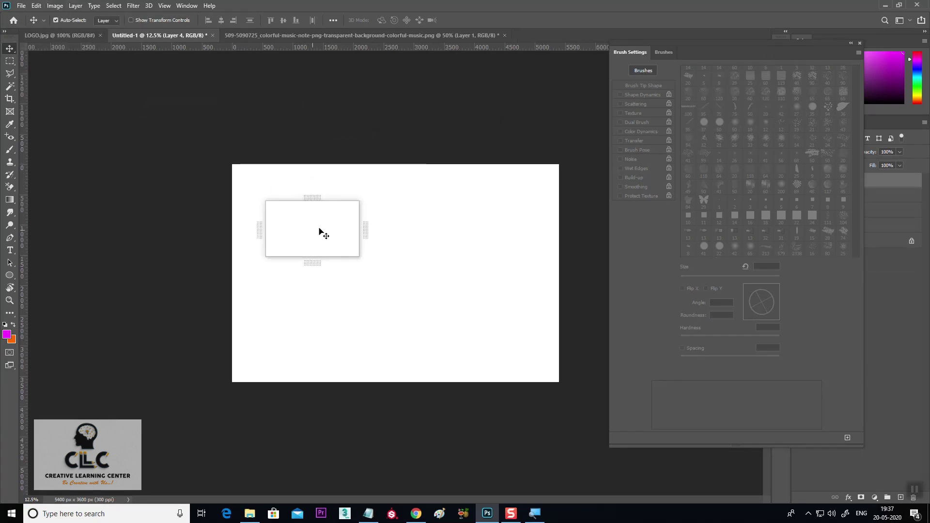
Stamp one magenta swan with the swan tip and move it near the top centre.
click(9, 149)
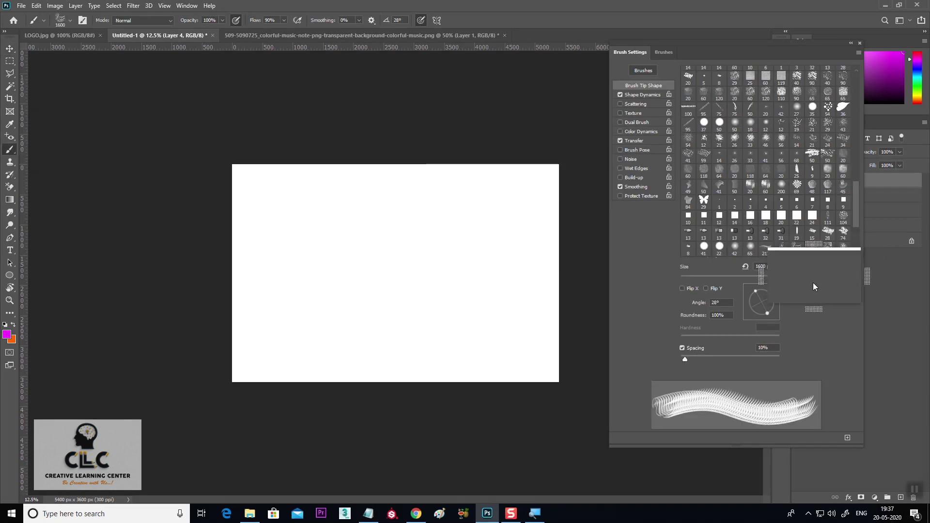
drag(774, 297, 772, 298)
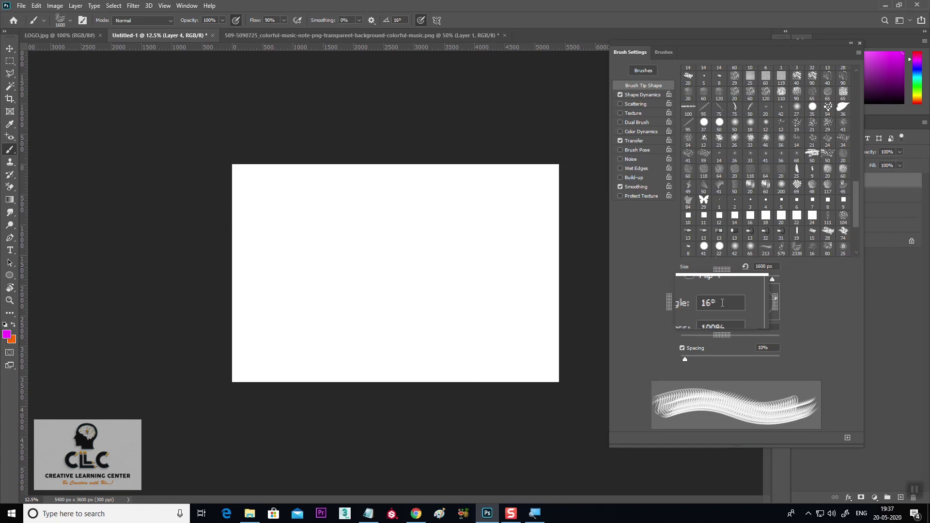
click(797, 249)
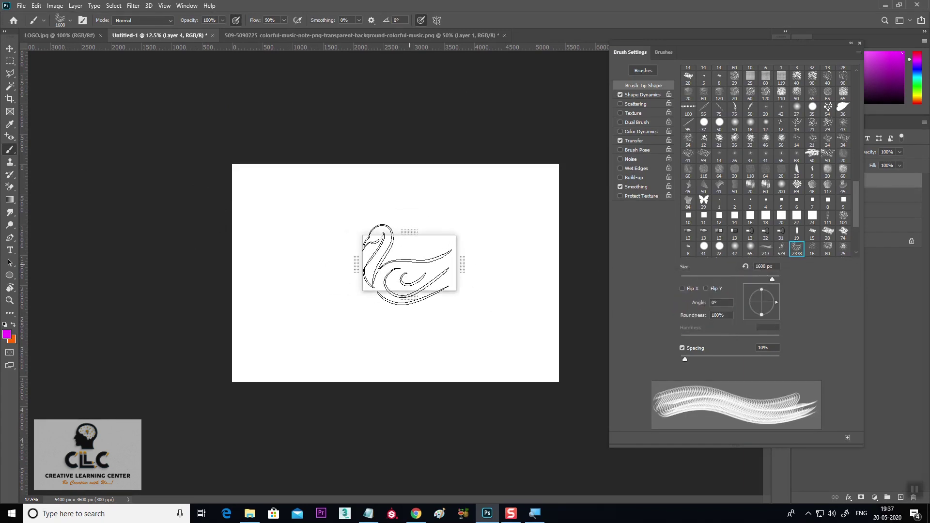
click(398, 259)
key(bracketleft)
key(bracketleft)
key(bracketleft)
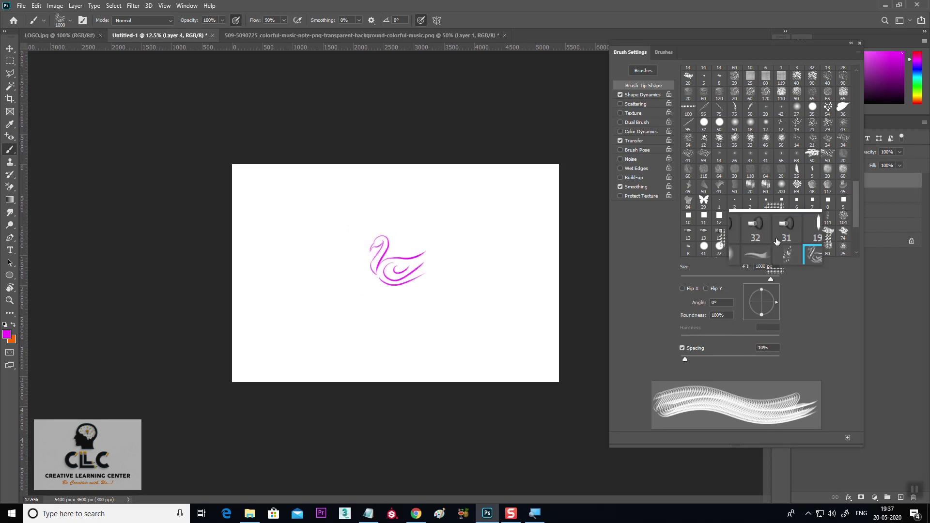
click(9, 48)
mouse_move(386, 266)
mouse_down()
mouse_move(402, 246)
mouse_move(404, 212)
mouse_up()
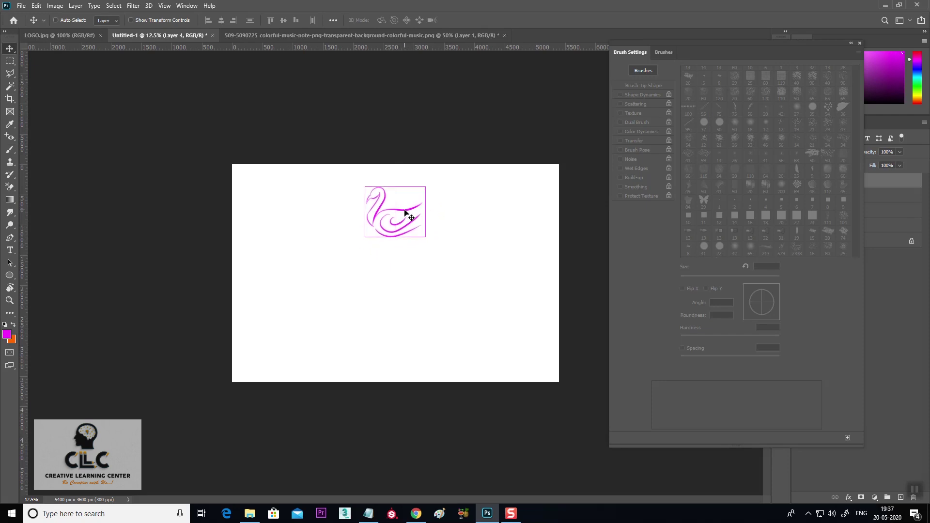
Try a free rotation of the swan, cancel it, and duplicate the swan layer.
key(ctrl+t)
drag(438, 175, 453, 215)
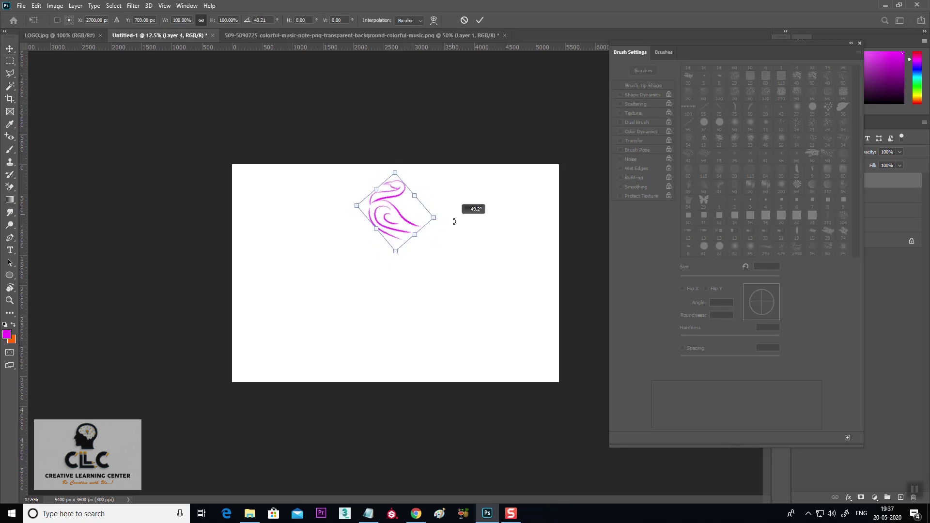
key(Escape)
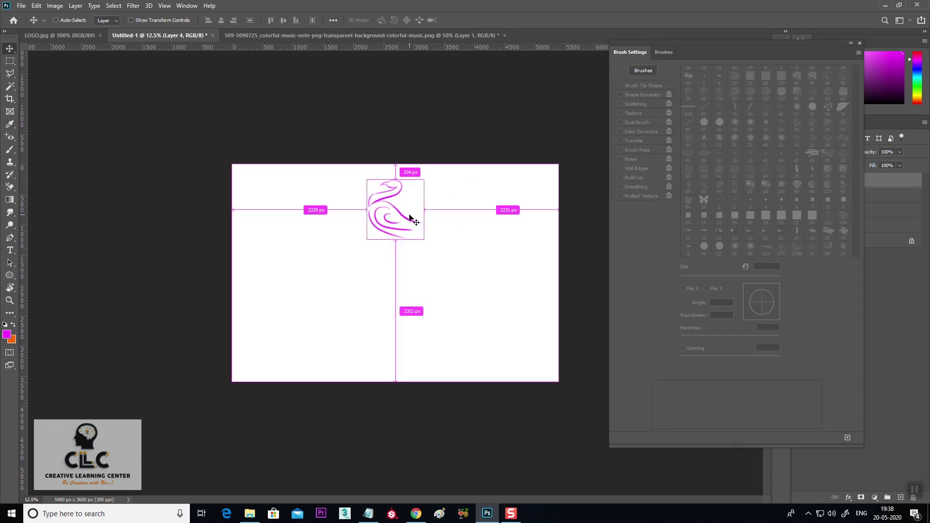
alt+click(409, 218)
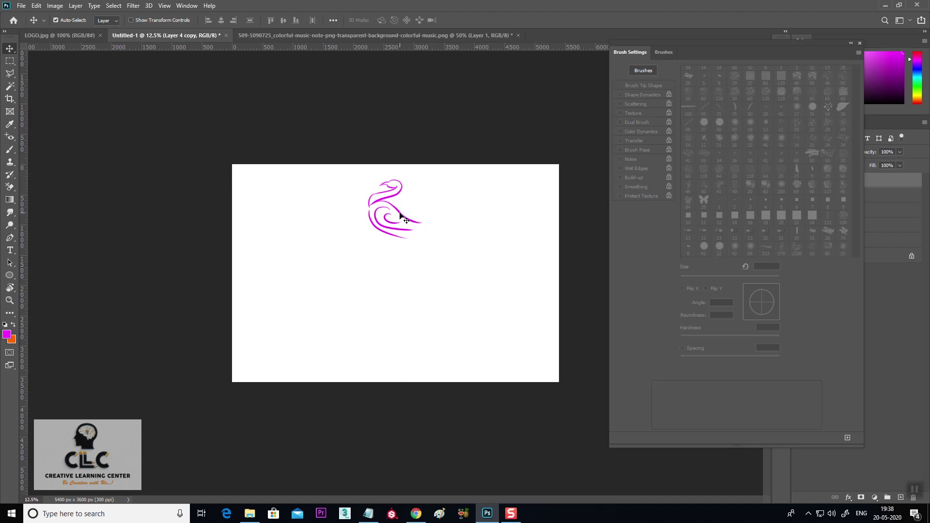
key(ctrl)
Rotate the copy about 60° around a pivot below it and repeat into a six-swan ring.
key(ctrl+t)
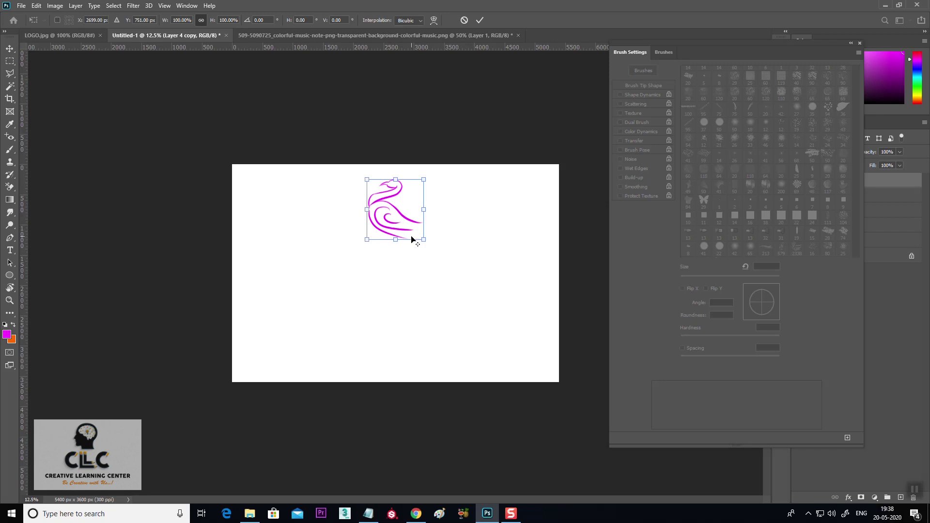
drag(394, 217, 403, 264)
drag(434, 185, 353, 202)
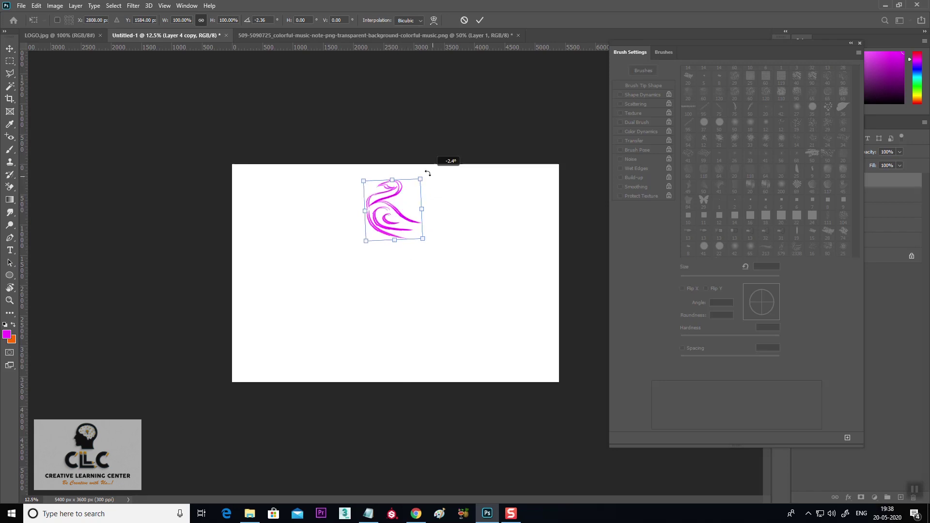
key(Return)
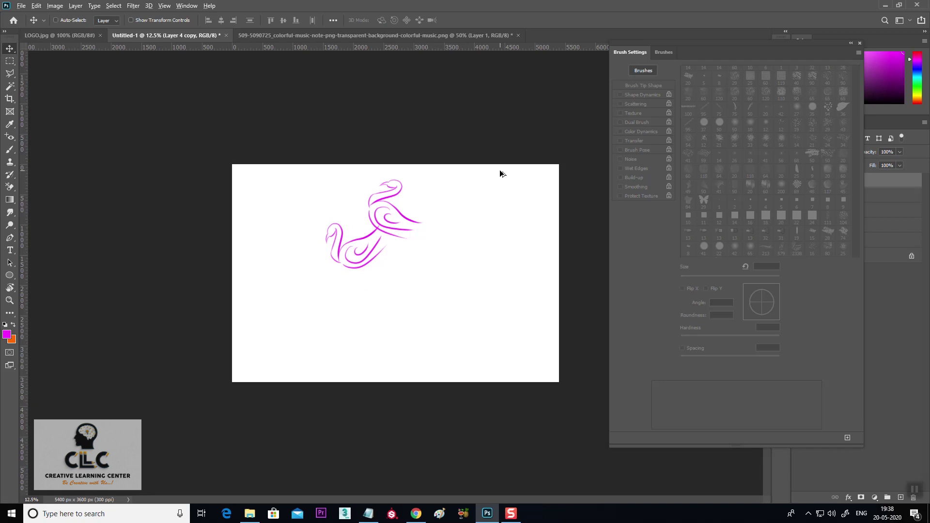
key(ctrl+alt+shift+t)
key(ctrl+alt+shift+t)
key(ctrl+alt+shift+t)
key(ctrl+alt+shift+t)
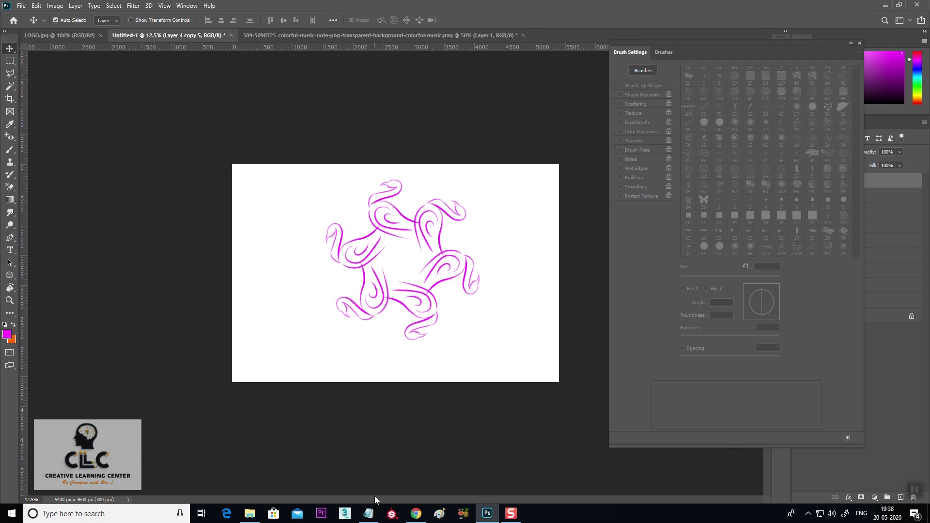
click(369, 513)
click(522, 159)
Add the note line 'Rotate again n again : Press Alt + shift + Ctrl + T' in Notepad, then minimize it.
key(Return)
key(Return)
text(Tra)
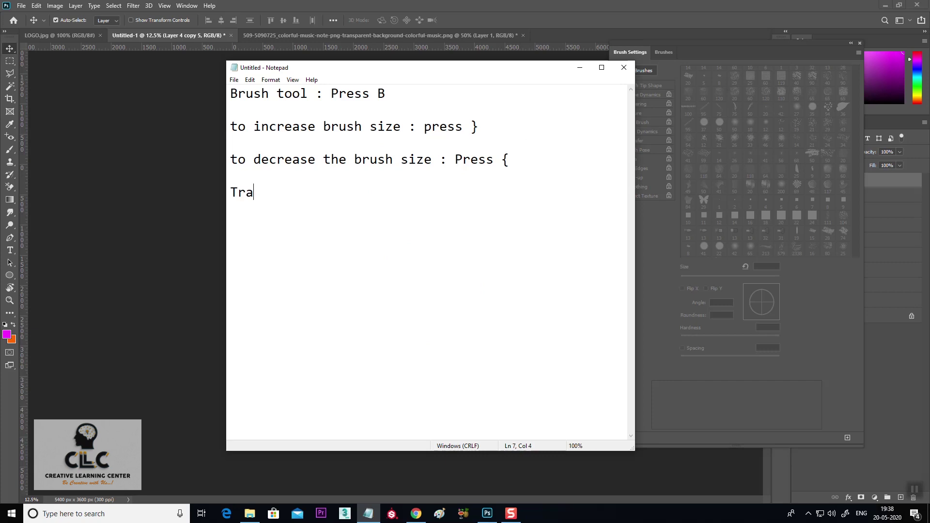
key(BackSpace)
key(BackSpace)
key(BackSpace)
text(Rotate again n again : Press Alt + shift + Ctrl + T)
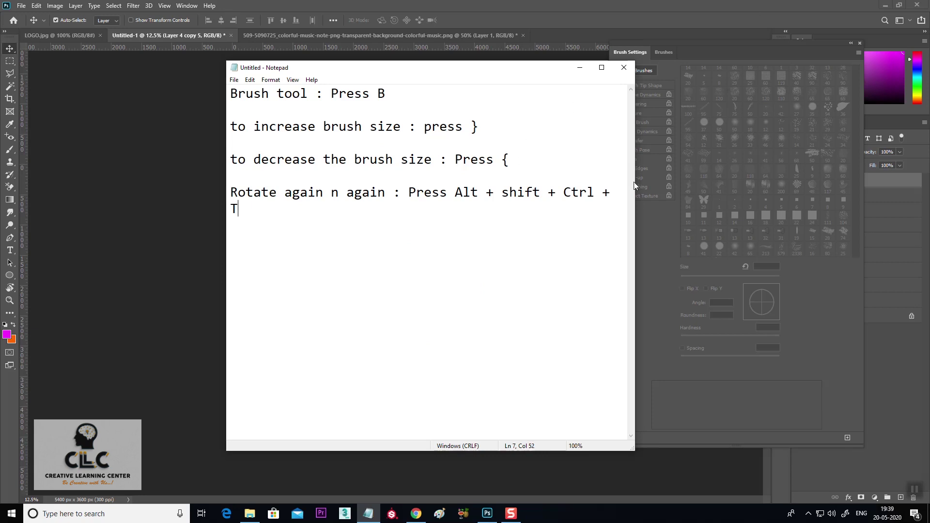
drag(635, 183, 798, 182)
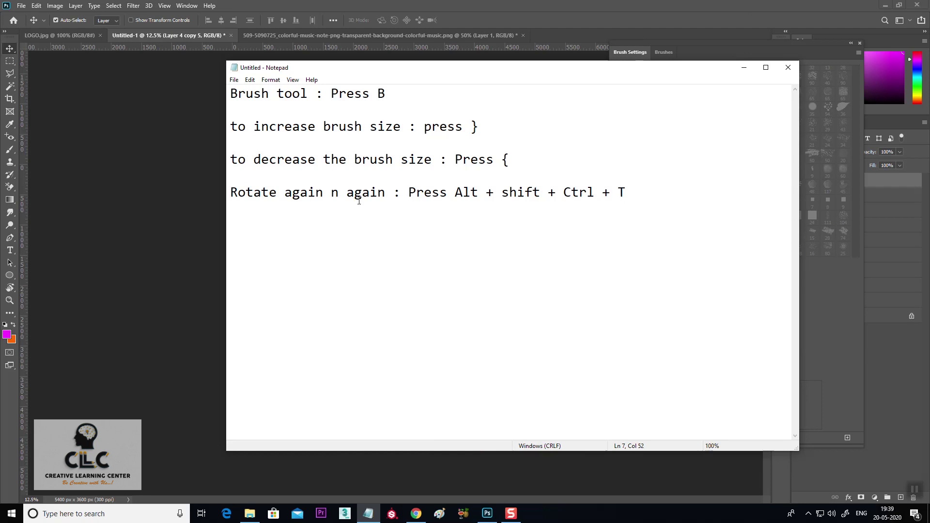
drag(454, 192, 628, 191)
click(744, 68)
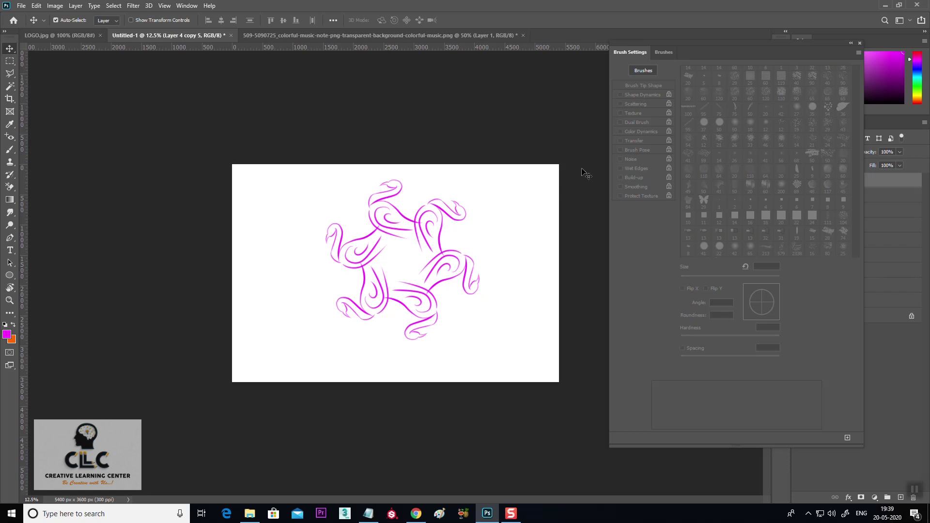
Select all, clear the swan from the current layer, and deselect.
key(ctrl+a)
key(Delete)
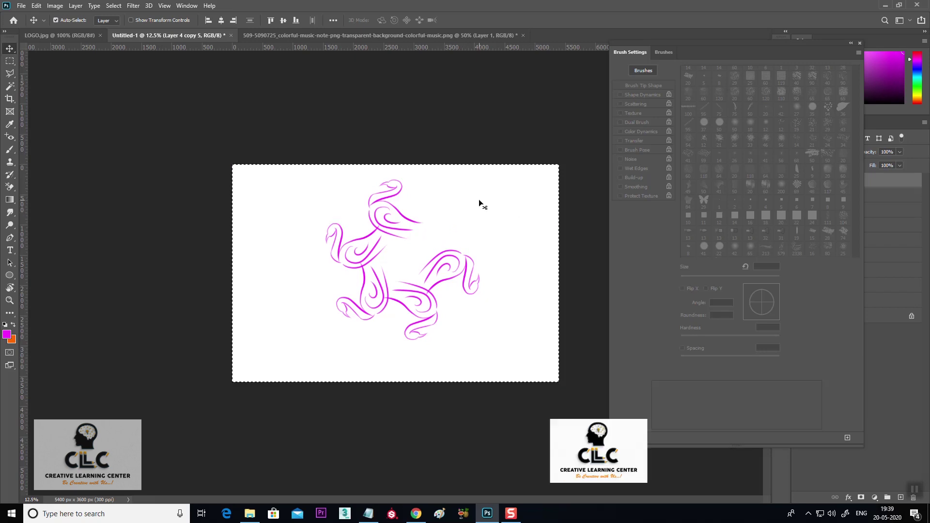
key(ctrl+d)
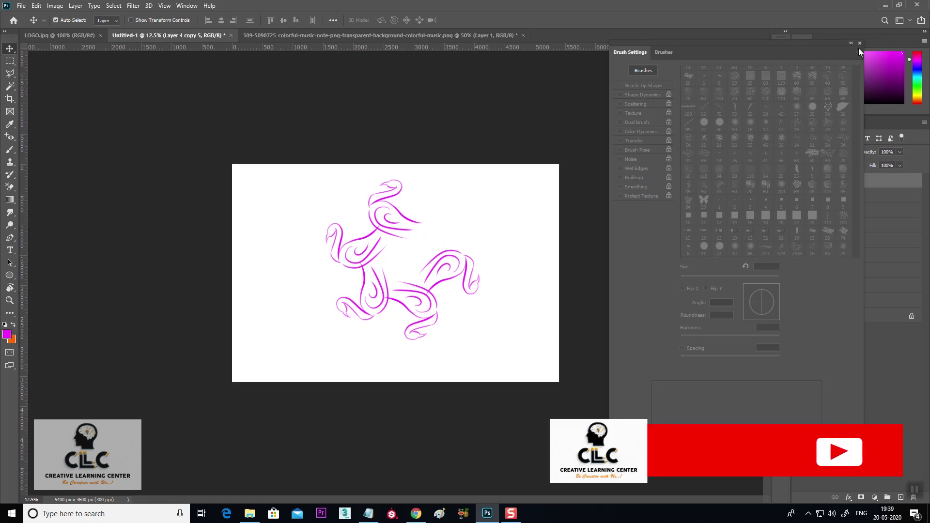
Delete the Layer 4 copy through copy 5 layers and zoom to 16.67%.
click(859, 43)
shift+click(852, 244)
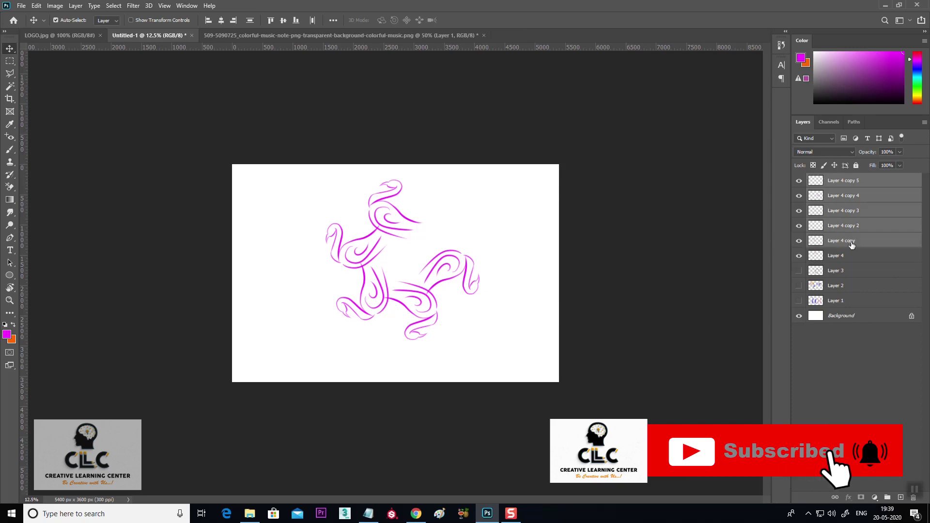
key(Delete)
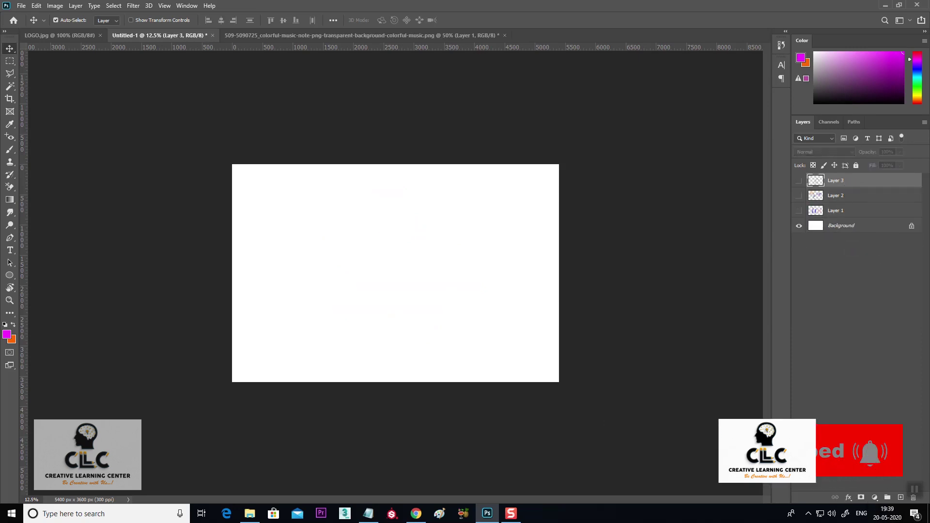
key(ctrl+plus)
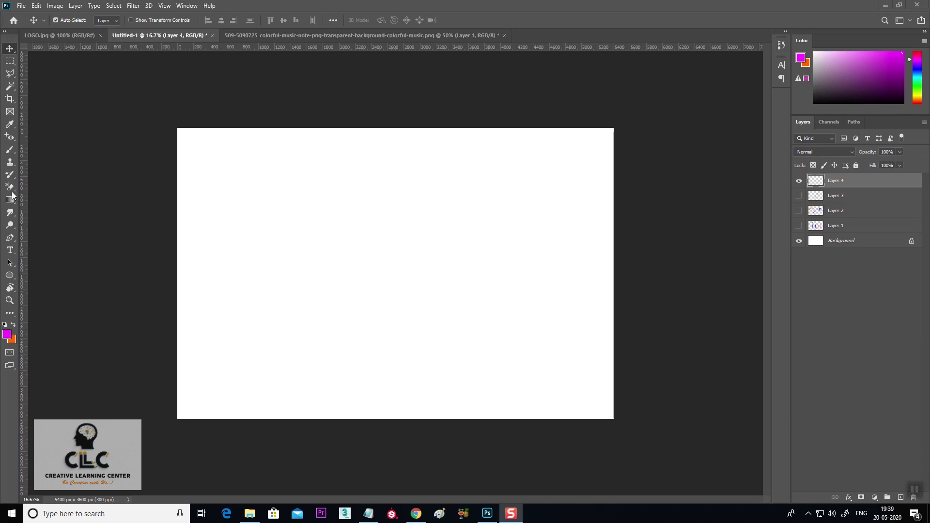
click(8, 152)
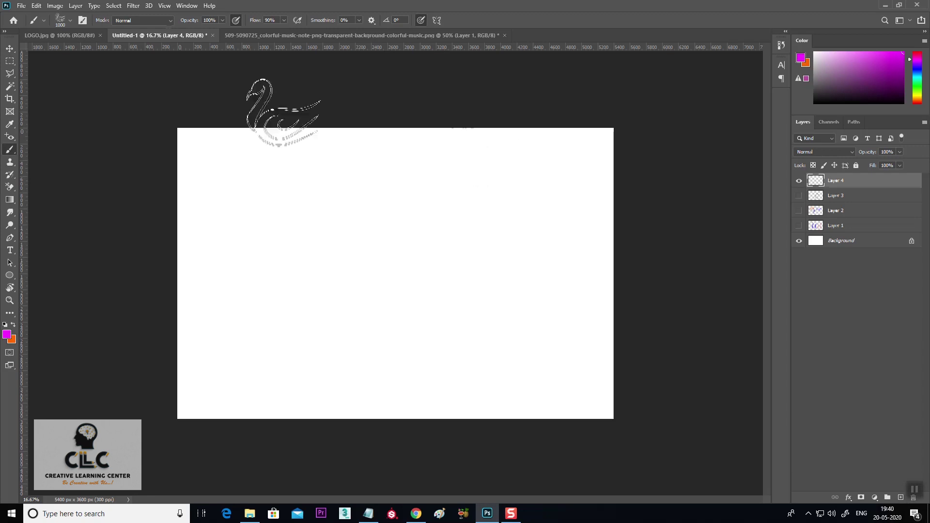
Reselect the swan brush preset, shrink it to 700 px, and show Brush Settings.
click(70, 18)
click(89, 95)
click(393, 7)
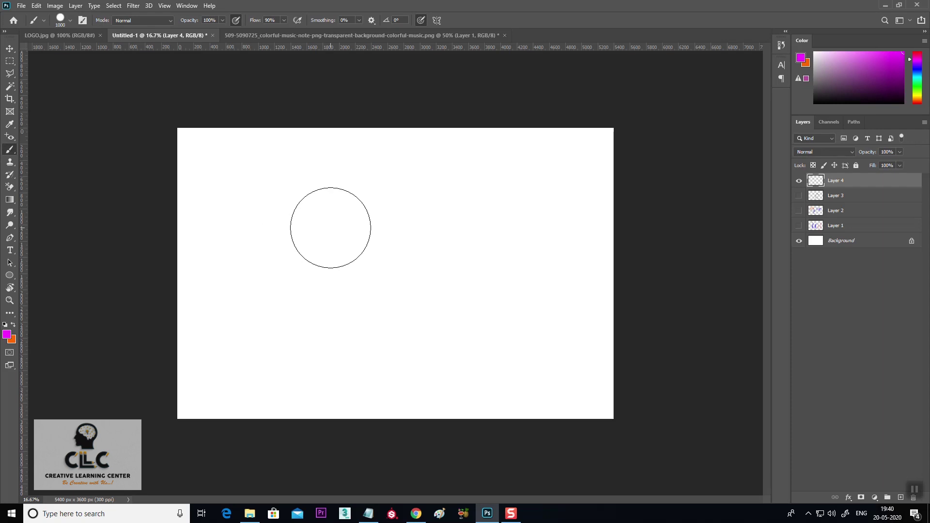
click(70, 21)
click(46, 156)
key(Return)
key(bracketleft)
key(bracketleft)
key(bracketleft)
key(bracketleft)
key(bracketleft)
key(bracketleft)
key(bracketleft)
key(bracketleft)
key(bracketleft)
key(bracketleft)
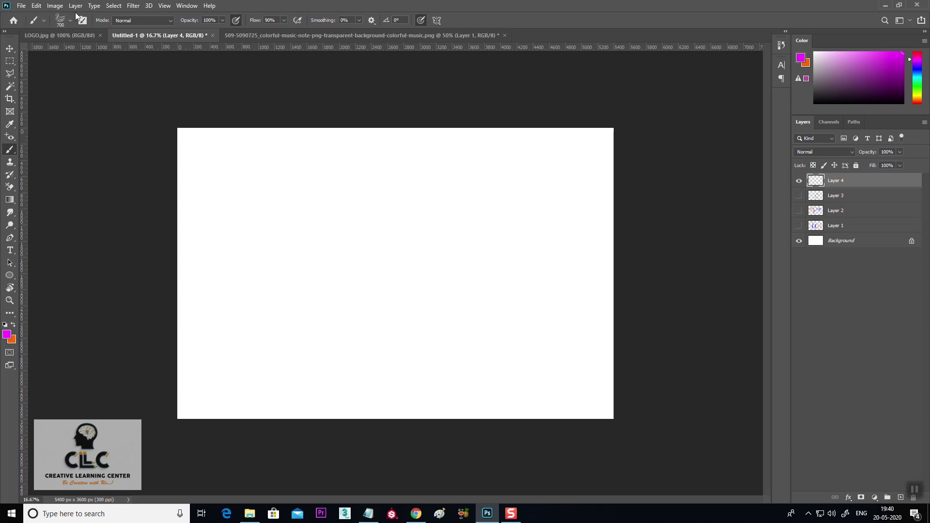
click(81, 22)
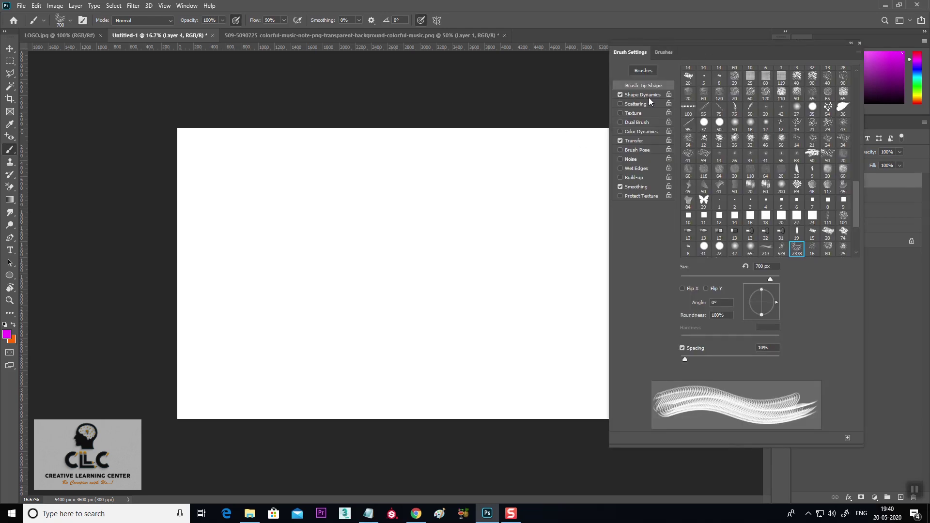
Paint and undo a trial swan stroke, then stamp four swans across the canvas.
drag(448, 188, 395, 189)
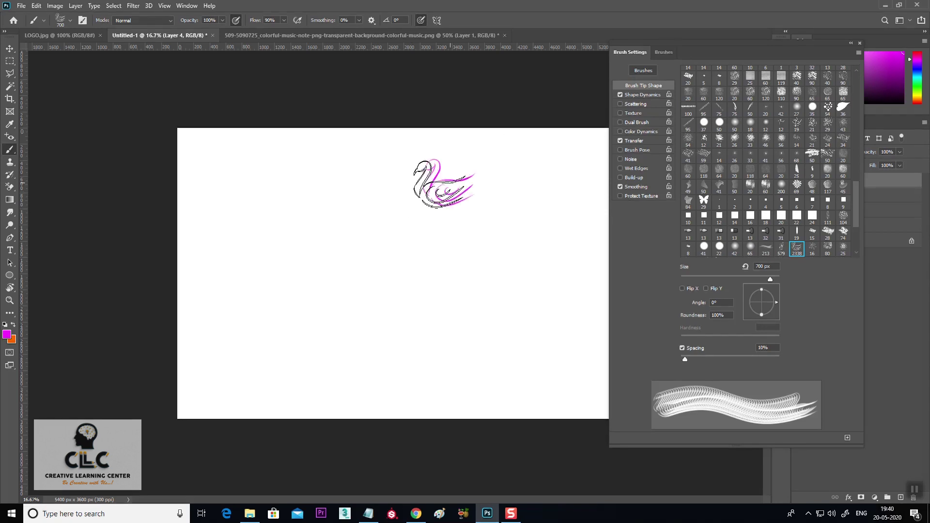
key(ctrl+z)
click(460, 170)
click(377, 194)
click(318, 180)
click(294, 219)
Test-stamp three swans with Shape Dynamics settings shown, then undo the stamps.
click(643, 94)
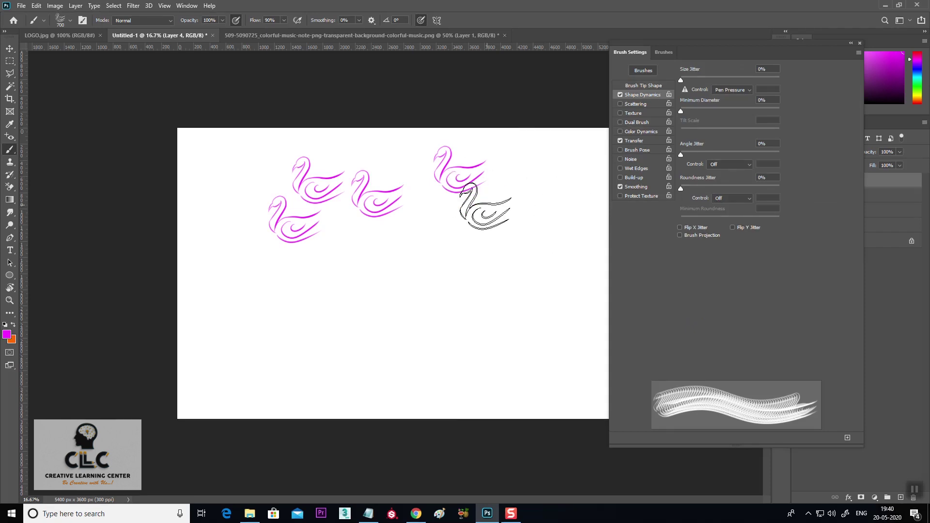
click(513, 220)
click(428, 254)
click(309, 302)
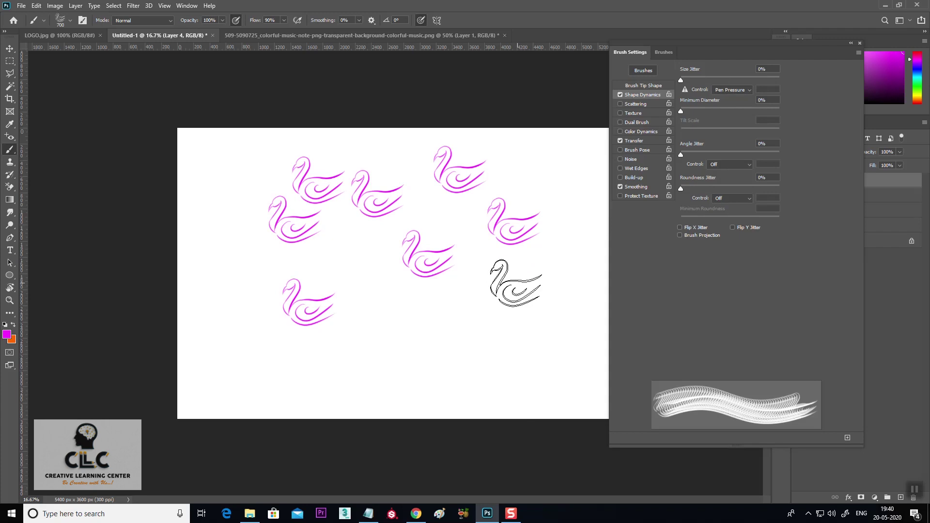
key(ctrl+z)
key(ctrl+z)
key(ctrl+z)
key(ctrl+z)
key(ctrl+z)
key(ctrl+z)
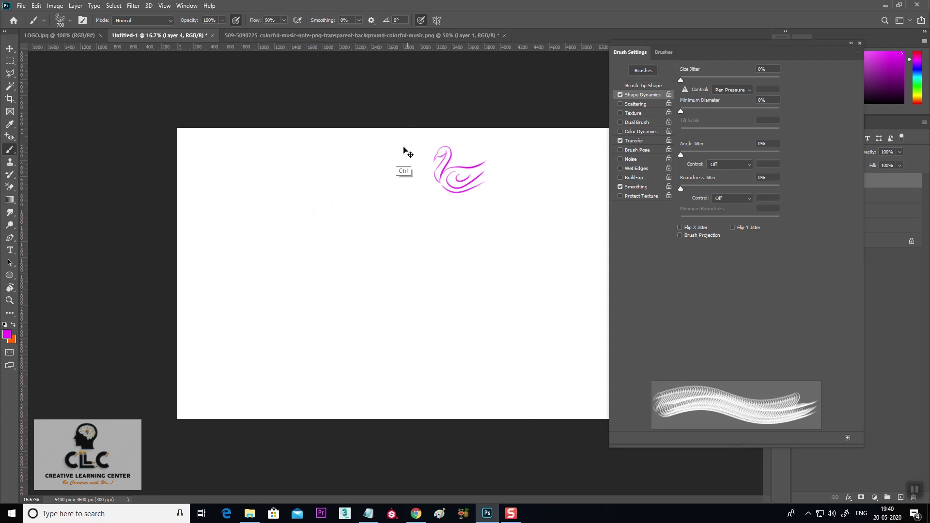
key(ctrl+z)
Stamp eight faint test swans around the canvas and undo them.
click(375, 183)
click(337, 229)
click(434, 206)
click(472, 162)
click(426, 252)
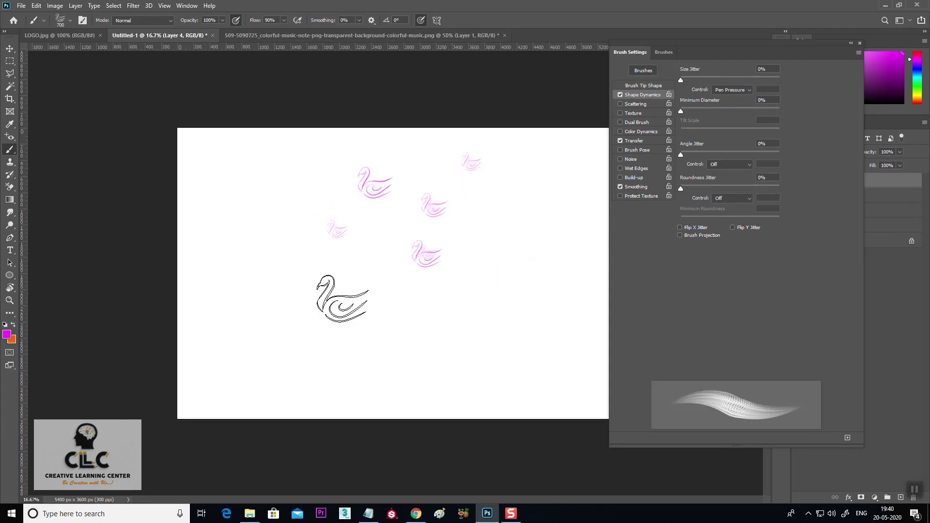
click(335, 305)
click(254, 252)
click(264, 188)
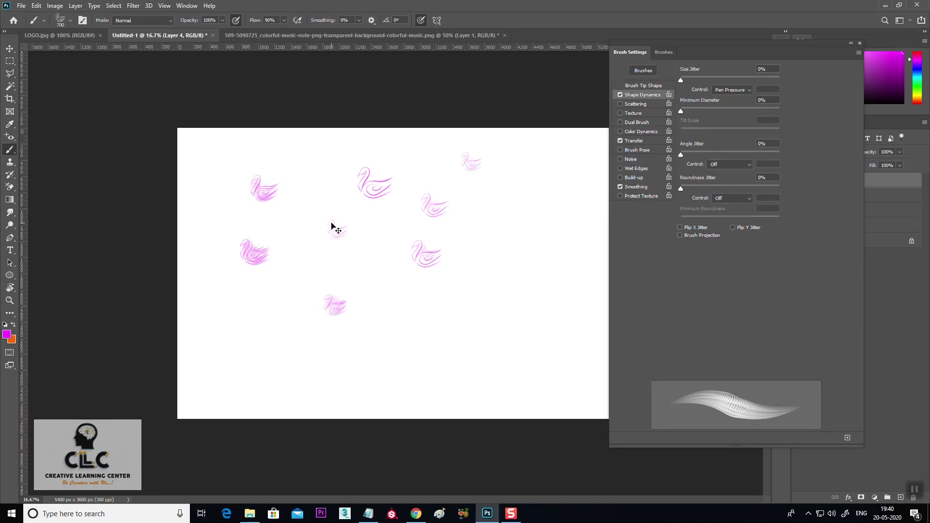
key(ctrl+z)
key(ctrl+z)
key(ctrl+z)
key(ctrl+z)
key(ctrl+z)
key(ctrl+z)
key(ctrl+z)
key(ctrl+z)
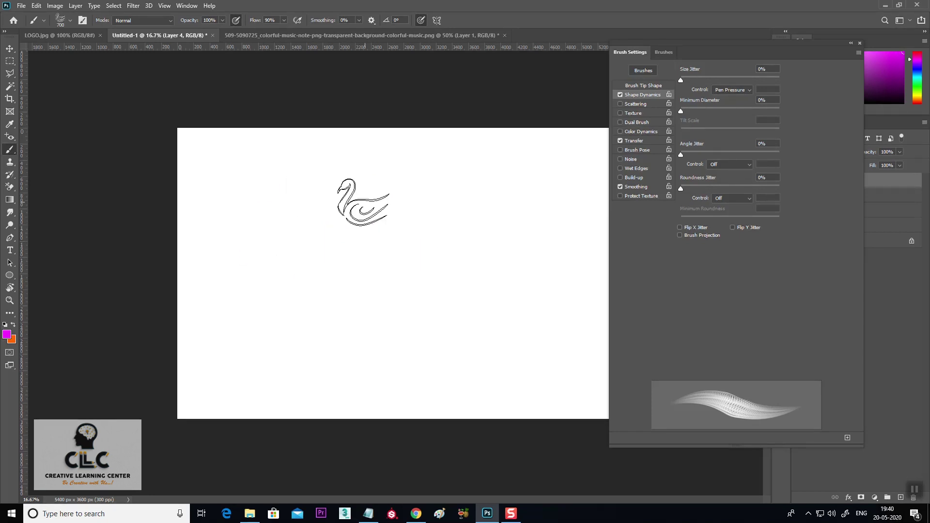
Turn off Transfer and pen-pressure size control, and disable Shape Dynamics to compare.
click(418, 20)
click(418, 20)
click(339, 180)
Stamp and paint six test swans without Shape Dynamics, then undo them.
click(460, 177)
click(376, 283)
drag(289, 274, 273, 234)
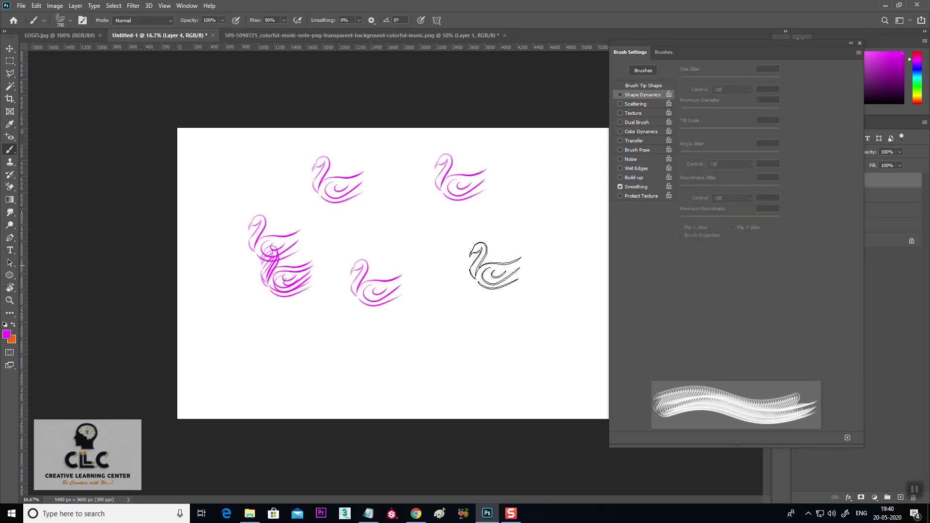
click(499, 265)
click(486, 358)
click(288, 363)
key(ctrl+z)
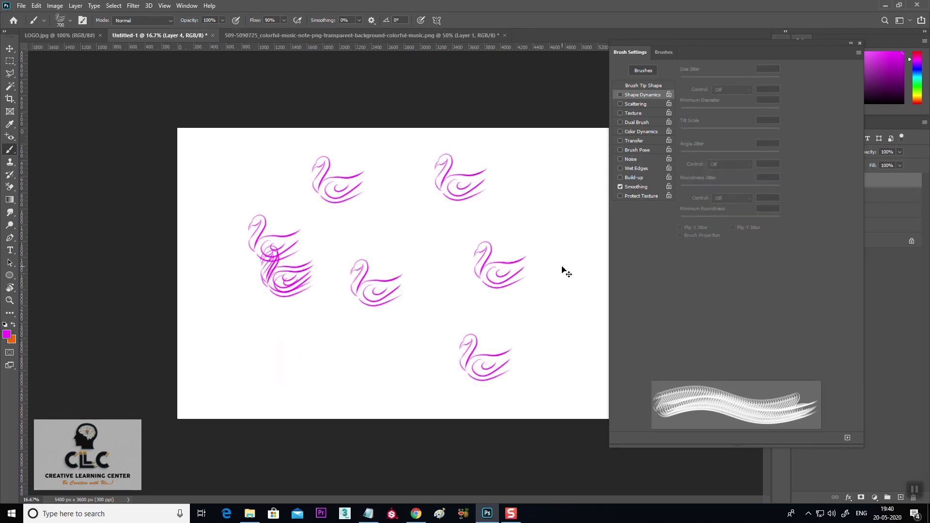
key(ctrl+z)
key(ctrl+z)
key(ctrl+z)
key(ctrl+z)
key(ctrl+z)
key(ctrl+z)
key(ctrl+z)
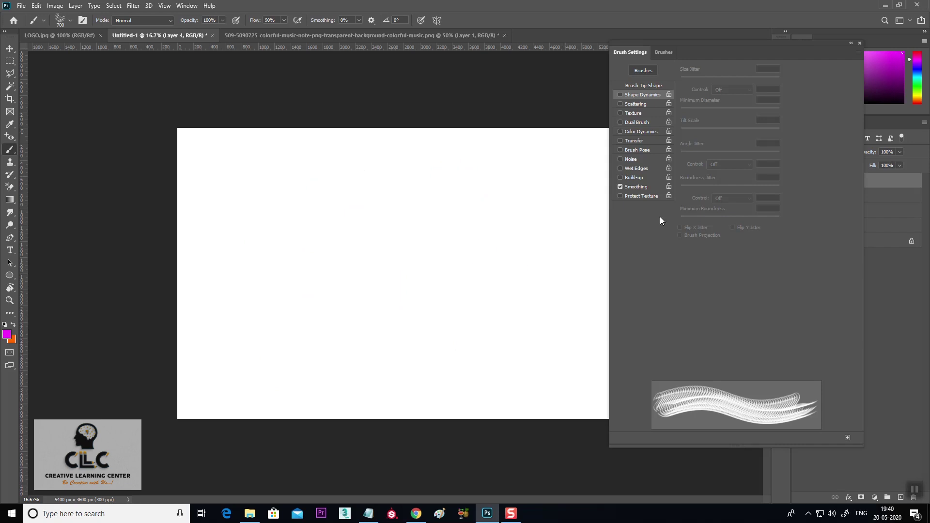
Re-enable Shape Dynamics, test it with five stamps and a stroke, then undo.
click(626, 94)
click(496, 183)
click(380, 230)
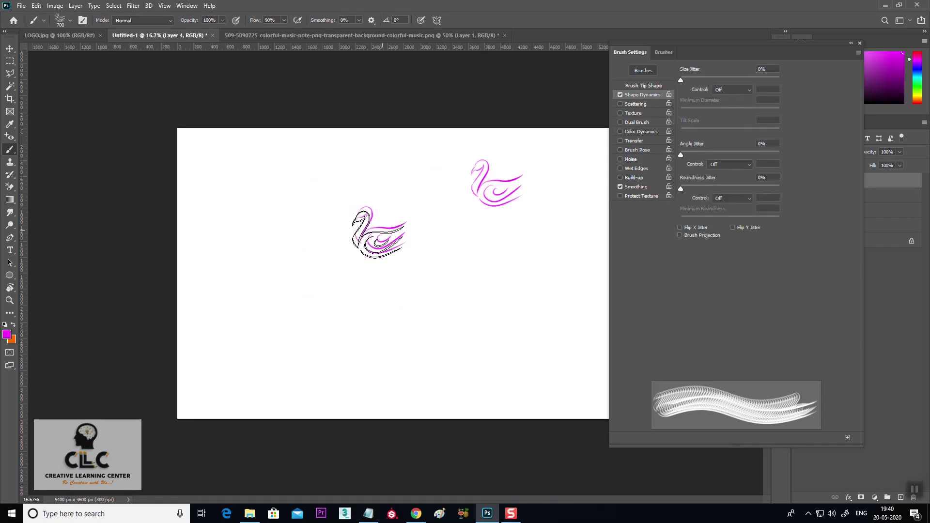
click(307, 210)
click(282, 285)
click(483, 277)
drag(424, 325, 331, 347)
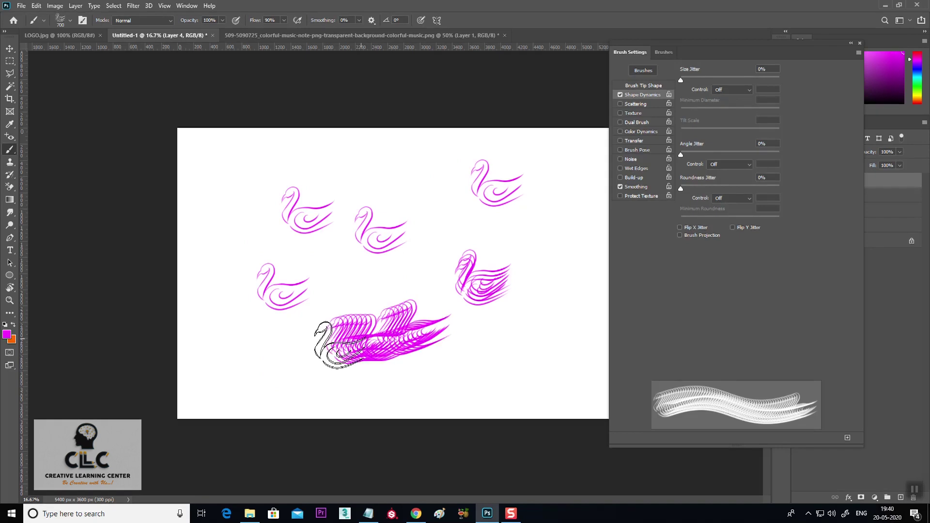
key(ctrl+z)
key(ctrl+z)
key(ctrl+z)
key(ctrl+z)
key(ctrl+z)
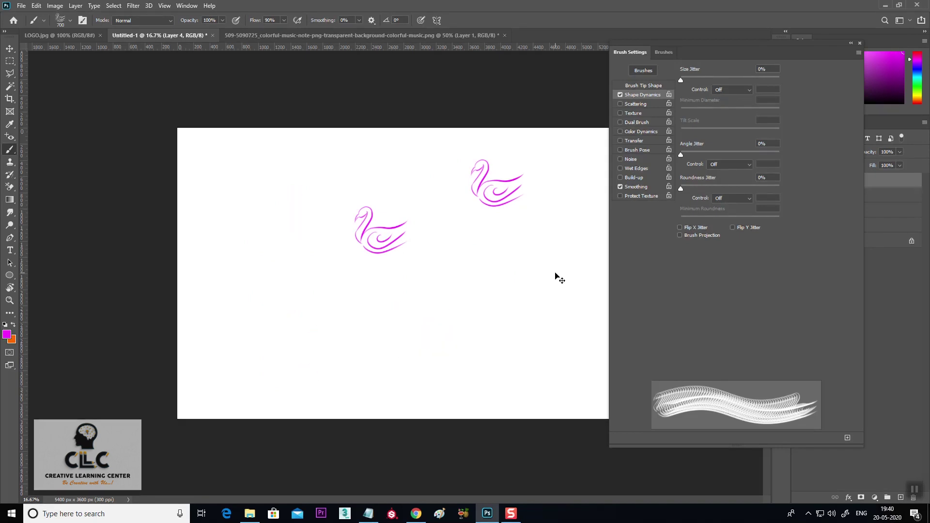
key(ctrl+z)
key(ctrl+z)
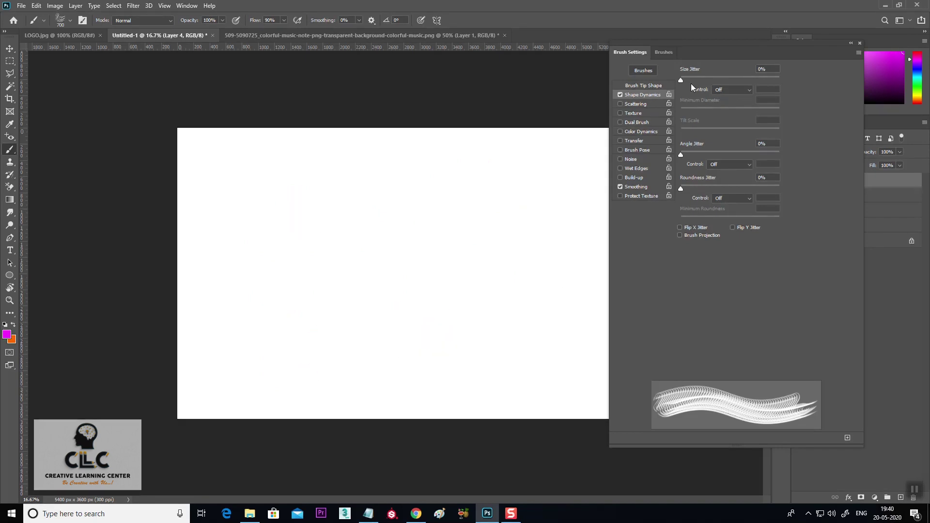
Set 9% size jitter, 26% minimum diameter and 41% angle jitter, then stamp eight test swans.
mouse_move(682, 79)
mouse_down()
mouse_move(744, 80)
mouse_move(690, 83)
mouse_move(753, 109)
mouse_move(707, 112)
mouse_up()
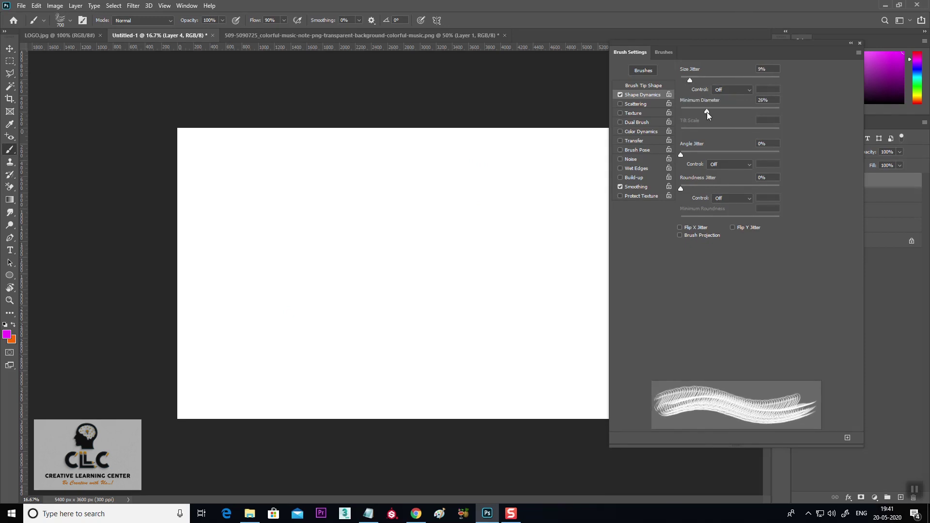
mouse_move(680, 154)
mouse_down()
mouse_move(734, 152)
mouse_move(702, 155)
mouse_move(720, 155)
mouse_up()
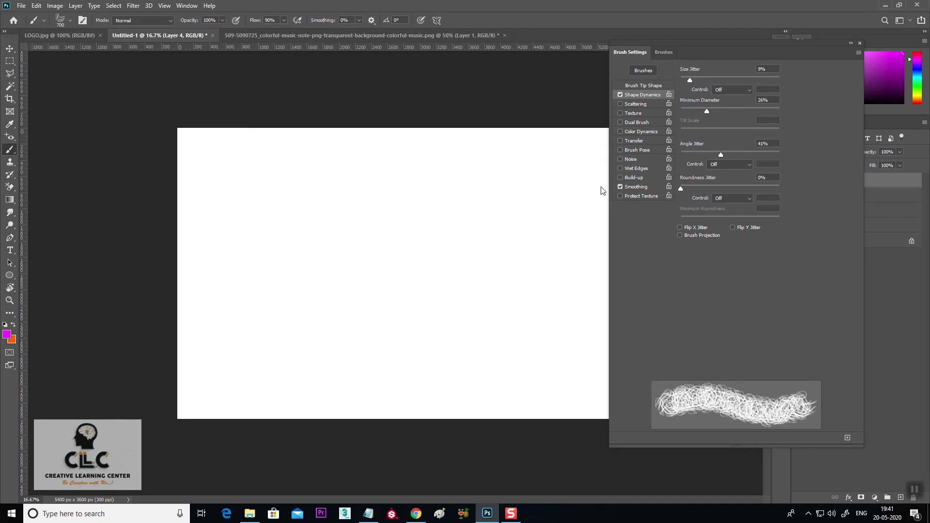
click(507, 196)
click(354, 222)
click(299, 291)
click(434, 295)
click(427, 202)
click(353, 339)
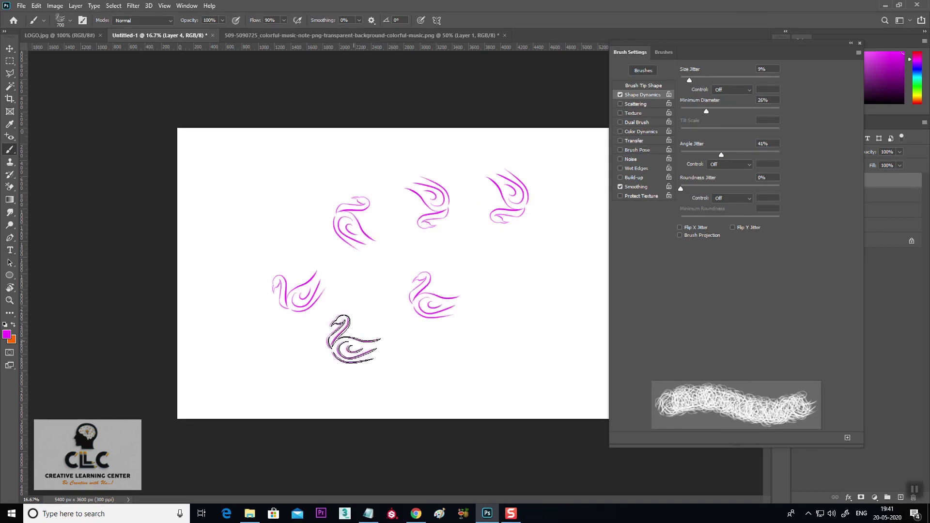
click(556, 298)
click(291, 173)
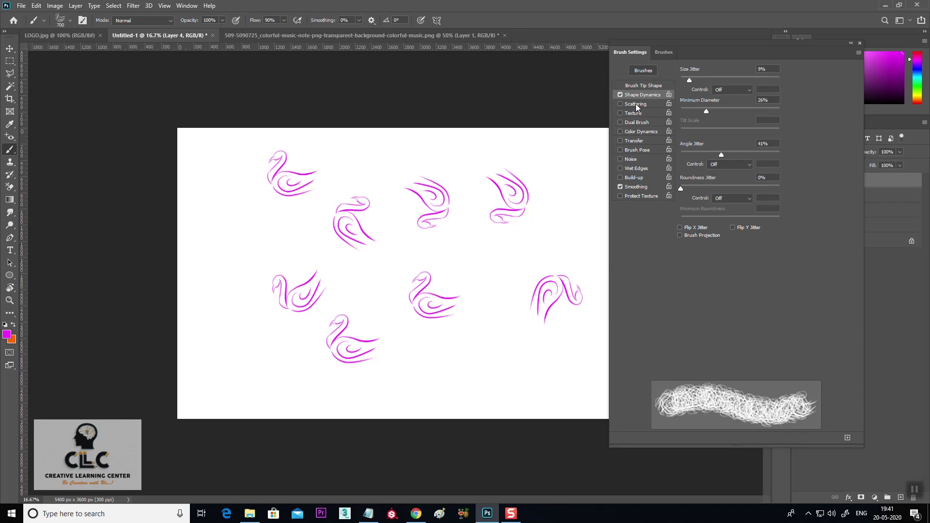
Undo the jittered test swans and enable Scattering for the swan brush.
key(ctrl+z)
key(ctrl+z)
key(ctrl+z)
key(ctrl+z)
key(ctrl+z)
key(ctrl+z)
key(ctrl+z)
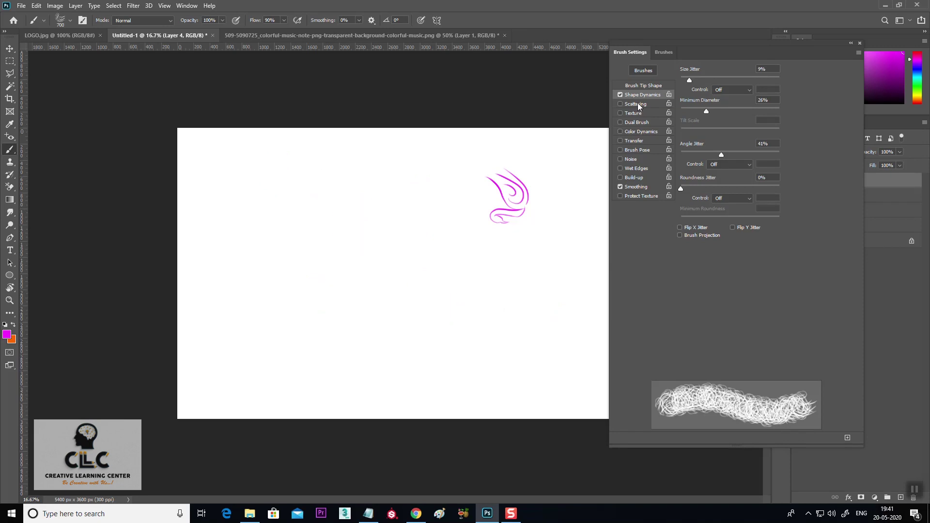
key(ctrl+z)
key(ctrl+z)
click(637, 104)
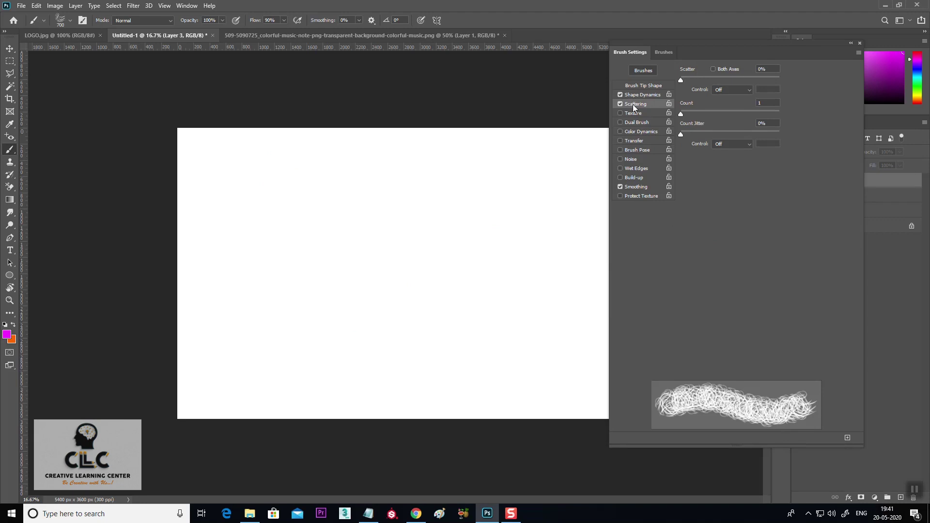
Dismiss the hidden-layer warning and add a new visible Layer 4 to paint on.
click(479, 207)
click(455, 192)
drag(719, 53, 554, 51)
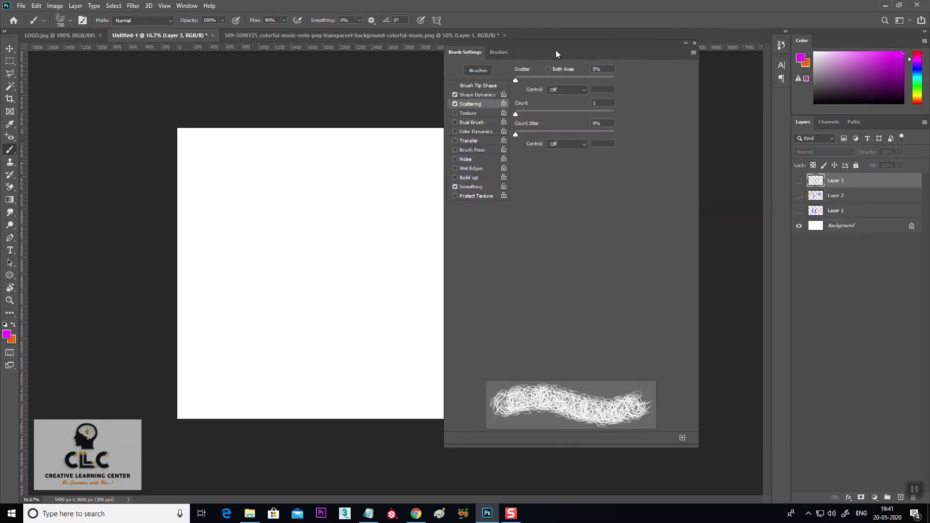
click(900, 498)
Paint test strokes and stamp four blobs on Layer 4, then undo them.
drag(590, 51, 753, 47)
mouse_move(494, 175)
mouse_down()
mouse_move(451, 192)
mouse_move(334, 272)
mouse_move(281, 345)
mouse_up()
click(513, 271)
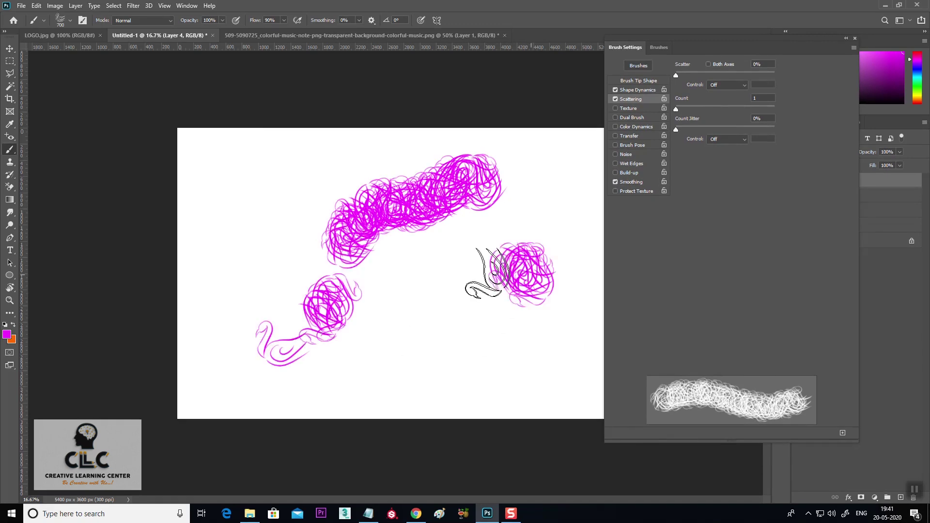
click(419, 341)
click(265, 240)
click(324, 184)
drag(479, 179, 542, 247)
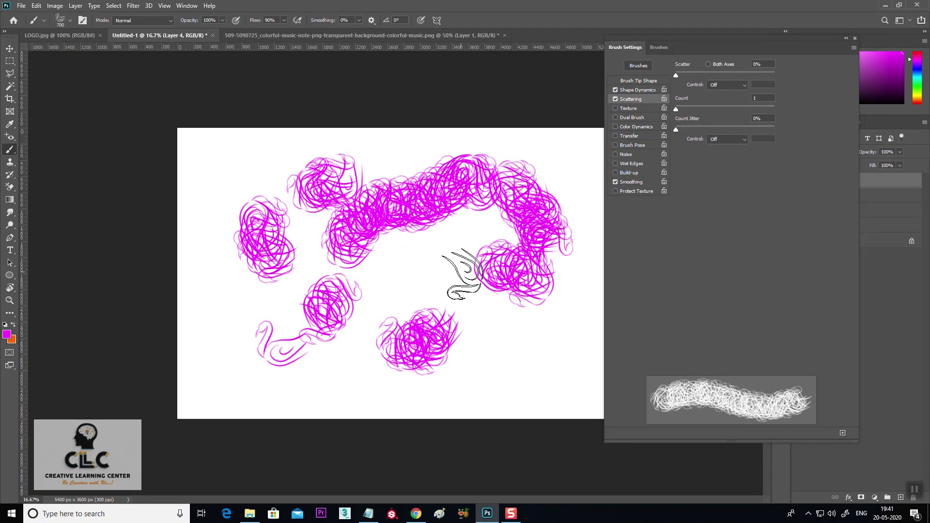
drag(458, 271, 407, 307)
key(ctrl+z)
key(ctrl+z)
key(ctrl+z)
key(ctrl+z)
key(ctrl+z)
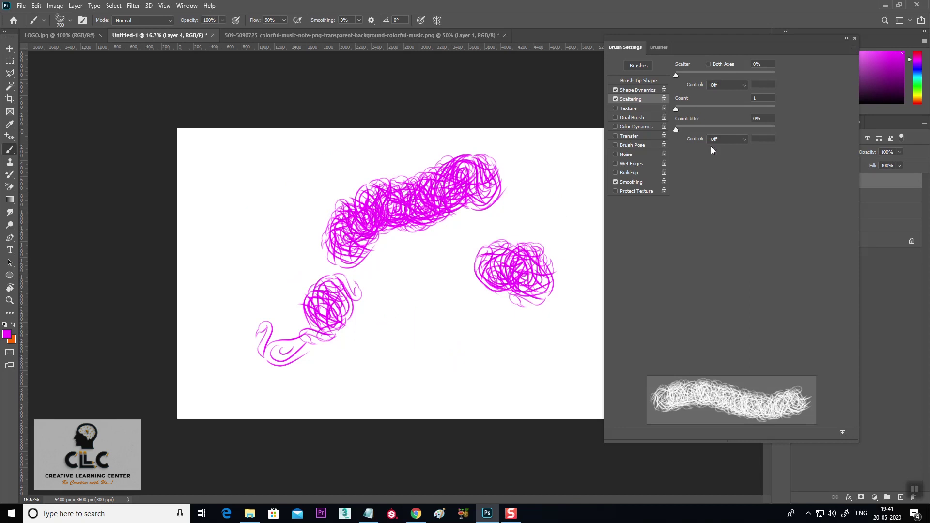
Set Count Jitter to 100%, keep Count at 1, and Scatter to 1000%.
key(ctrl+z)
key(ctrl+z)
key(ctrl+z)
drag(678, 129, 774, 129)
mouse_move(678, 109)
mouse_down()
mouse_move(793, 100)
mouse_move(580, 115)
mouse_up()
drag(676, 75, 775, 75)
key(ctrl+z)
Paint two strokes of scattered swans across the canvas, then undo them.
mouse_move(515, 193)
mouse_down()
mouse_move(332, 249)
mouse_move(349, 240)
mouse_up()
mouse_move(561, 278)
mouse_down()
mouse_move(357, 322)
mouse_move(436, 307)
mouse_move(448, 162)
mouse_move(460, 194)
mouse_up()
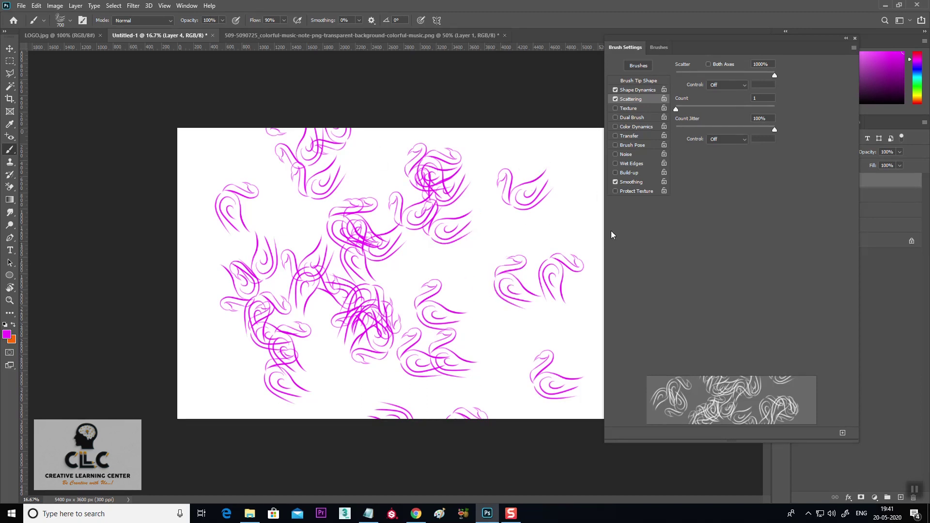
key(ctrl+z)
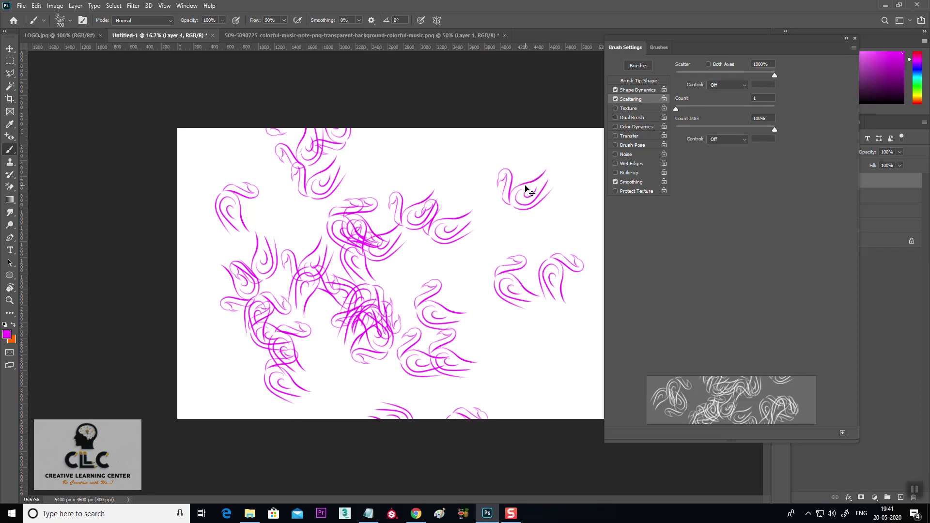
key(ctrl+z)
key(ctrl+z)
key(ctrl+z)
key(ctrl+z)
key(ctrl+z)
key(ctrl+z)
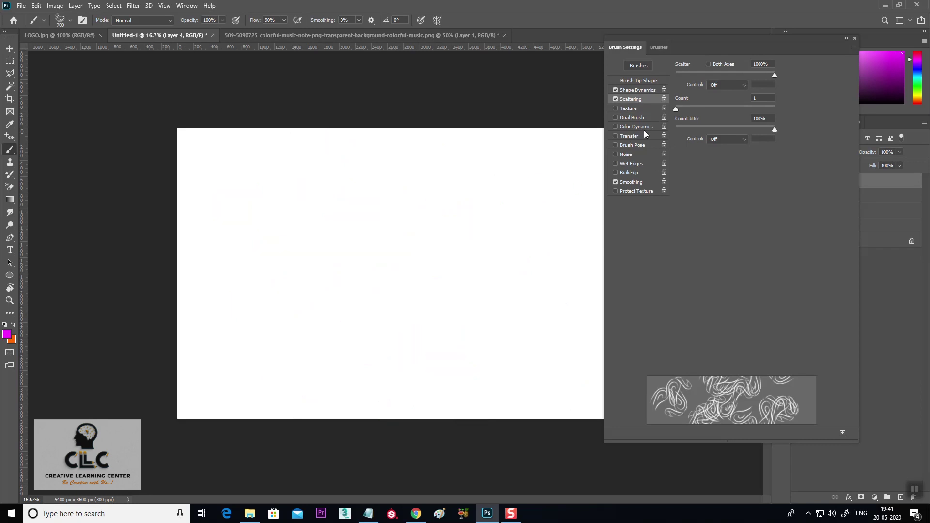
Enable per-tip Color Dynamics (53% foreground/background, 66% hue, 69% saturation jitter) and paint multicoloured swans.
click(638, 127)
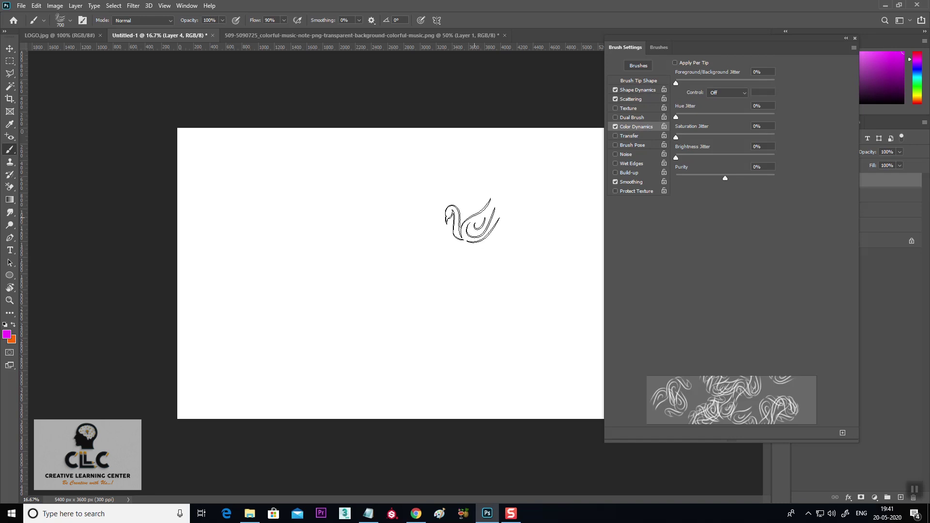
mouse_move(472, 221)
mouse_down()
mouse_move(334, 276)
mouse_move(281, 324)
mouse_up()
key(ctrl+z)
key(ctrl+z)
key(ctrl+z)
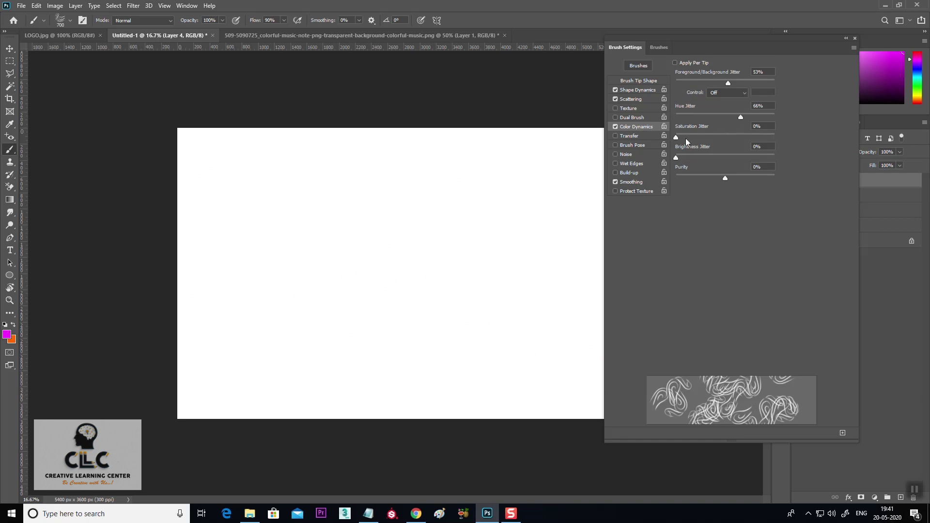
click(675, 62)
mouse_move(375, 220)
mouse_down()
mouse_move(301, 206)
mouse_move(434, 346)
mouse_move(538, 256)
mouse_move(376, 198)
mouse_move(249, 320)
mouse_move(499, 359)
mouse_move(421, 170)
mouse_move(513, 168)
mouse_up()
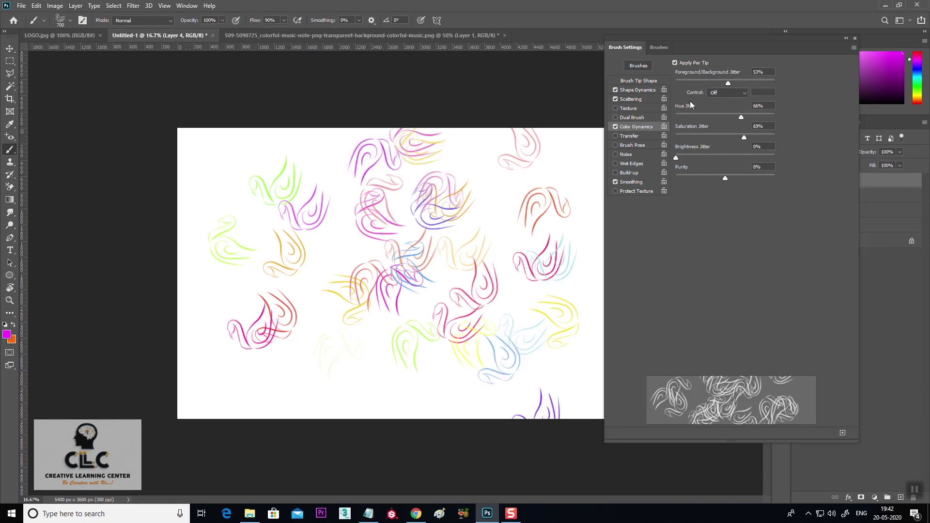
click(641, 100)
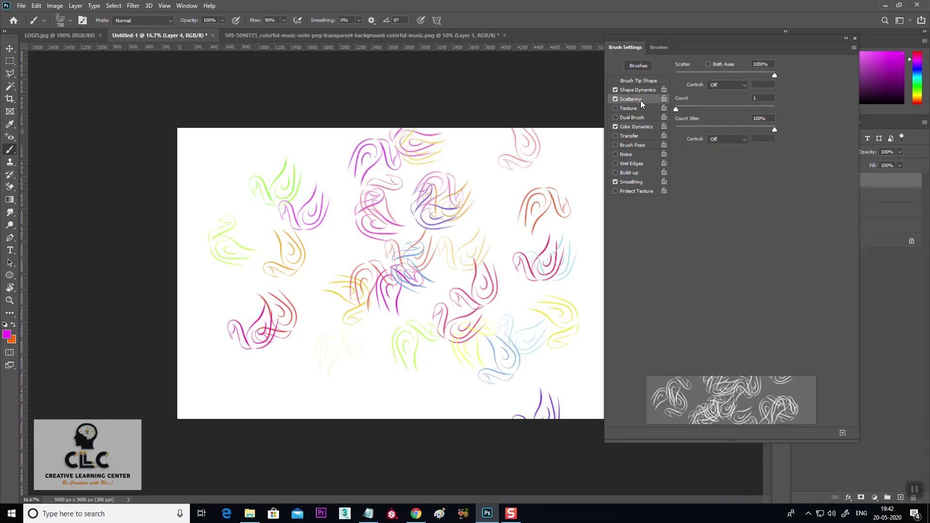
click(637, 126)
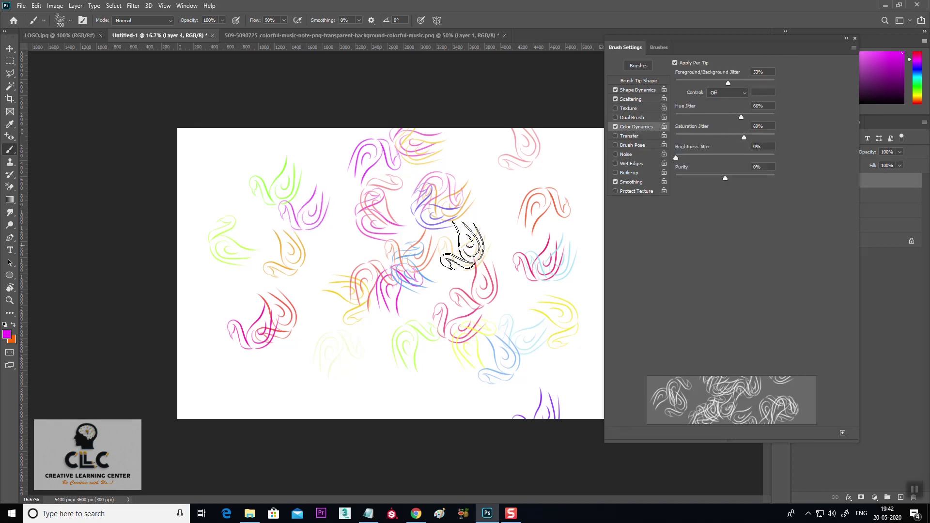
Close the Brush Settings panel to reveal the finished swan painting.
click(855, 38)
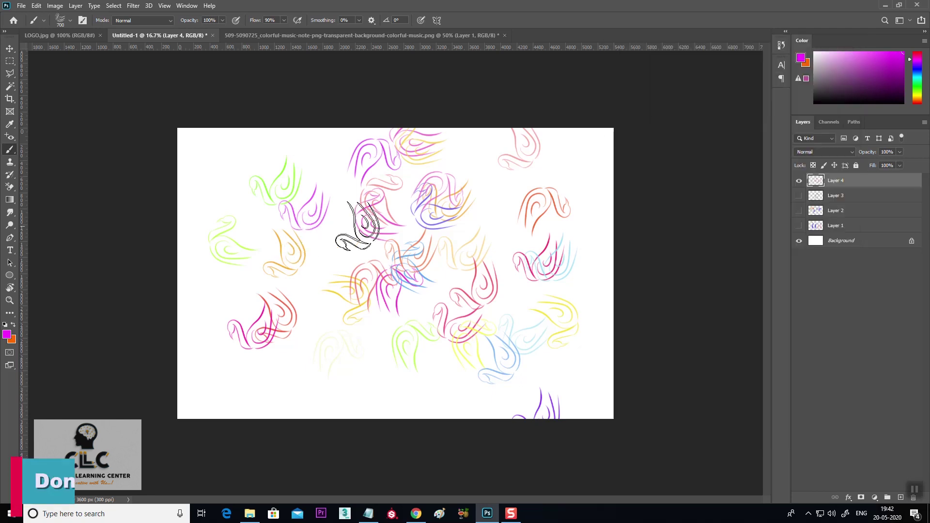